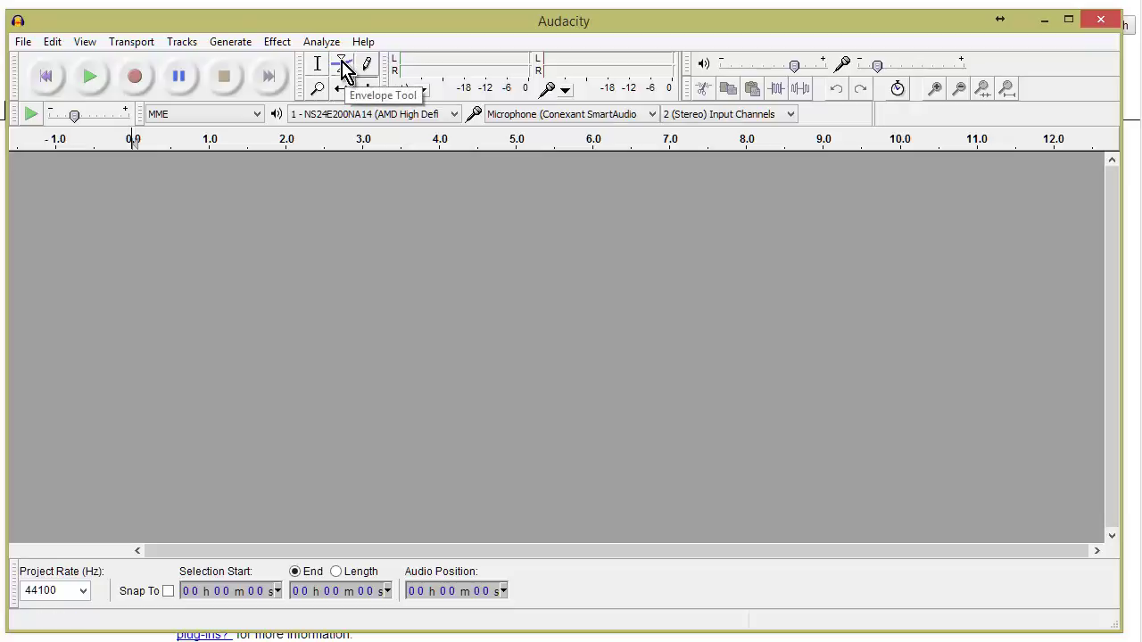
left_click(344, 70)
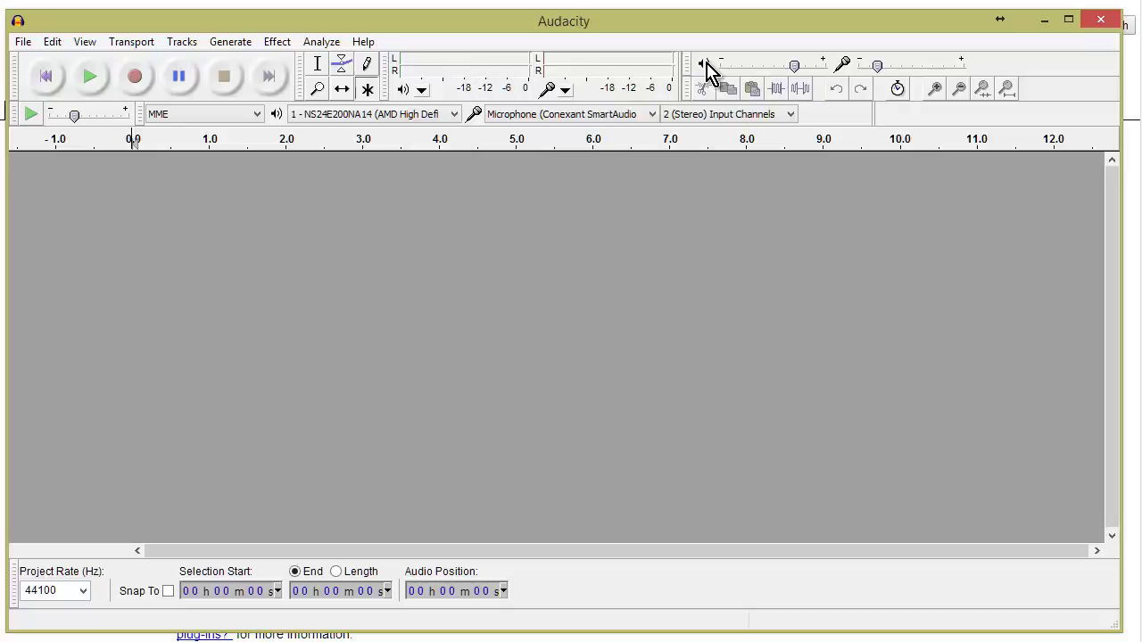
mouse_move(803, 72)
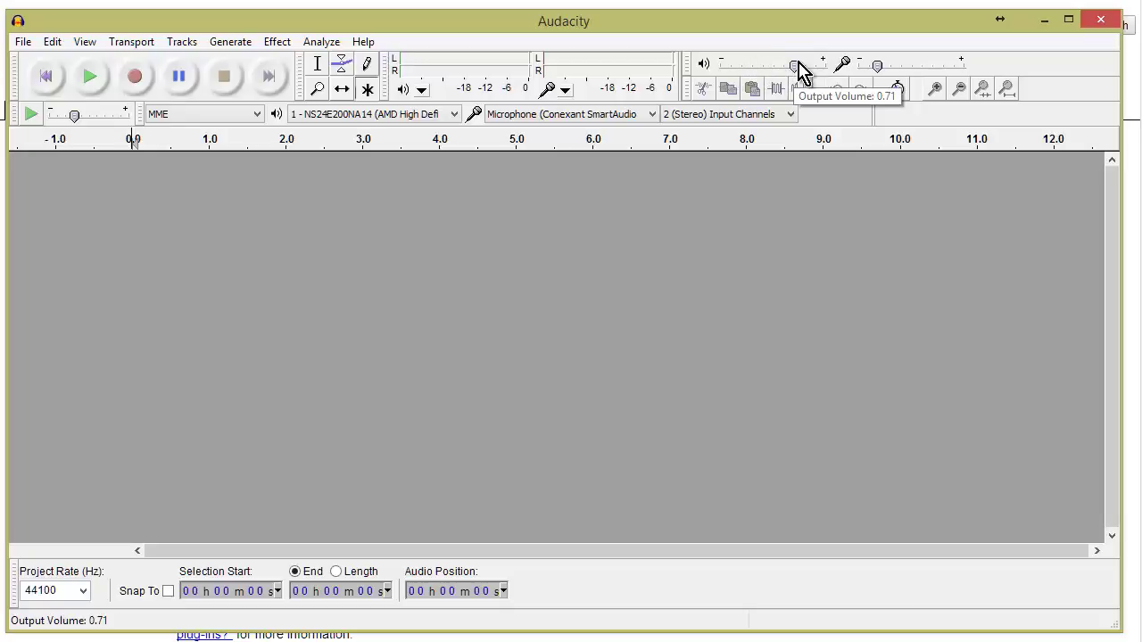
mouse_move(901, 75)
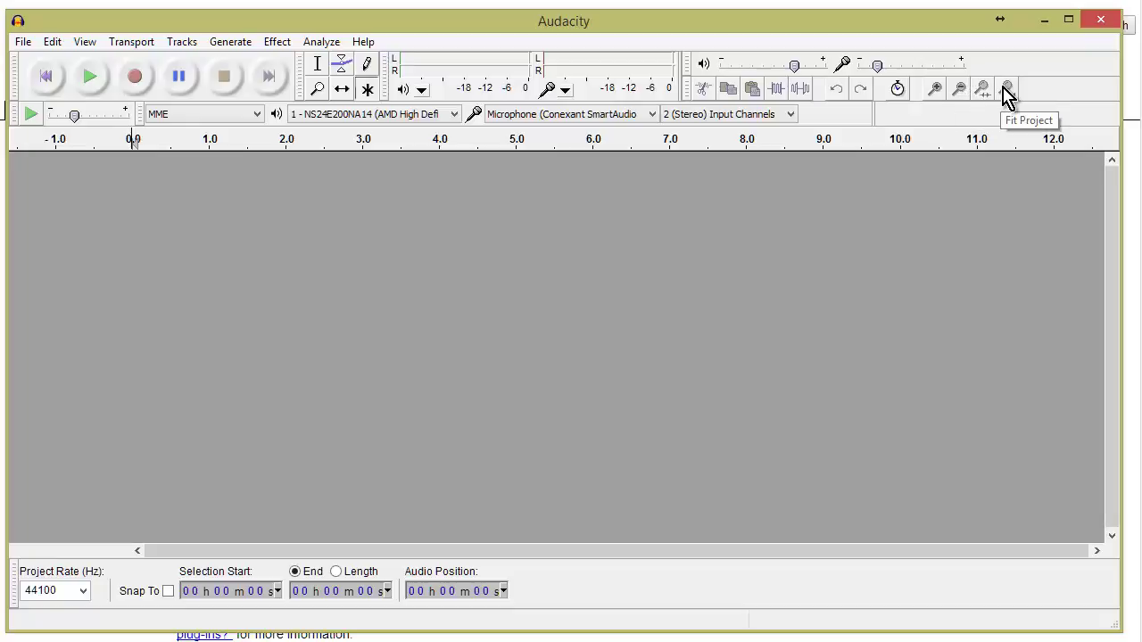
left_click(87, 592)
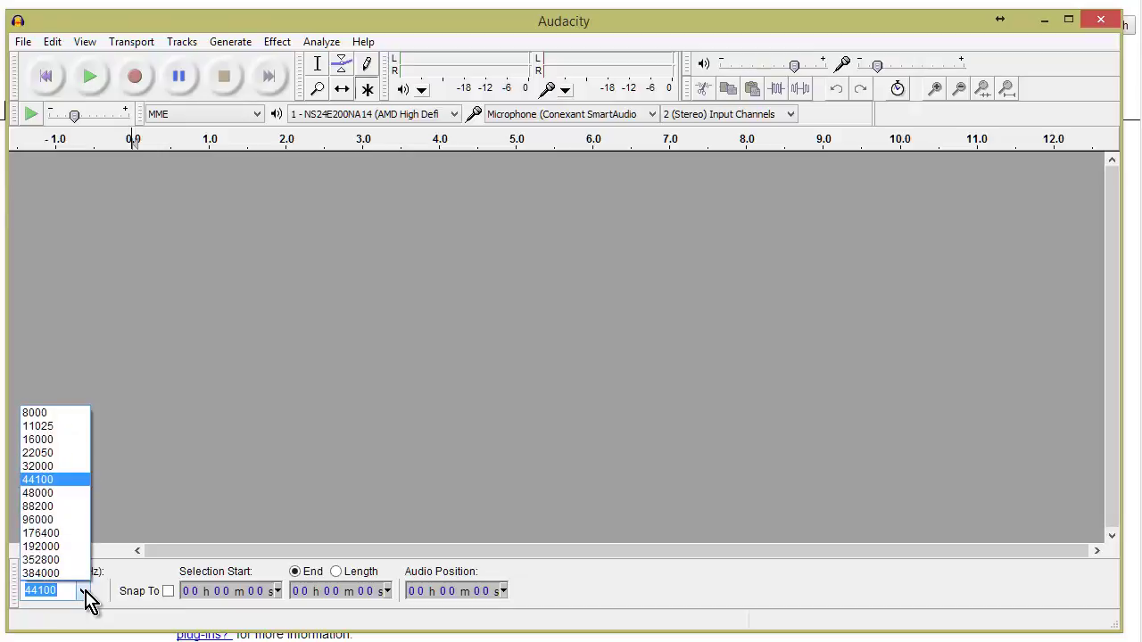
left_click(85, 592)
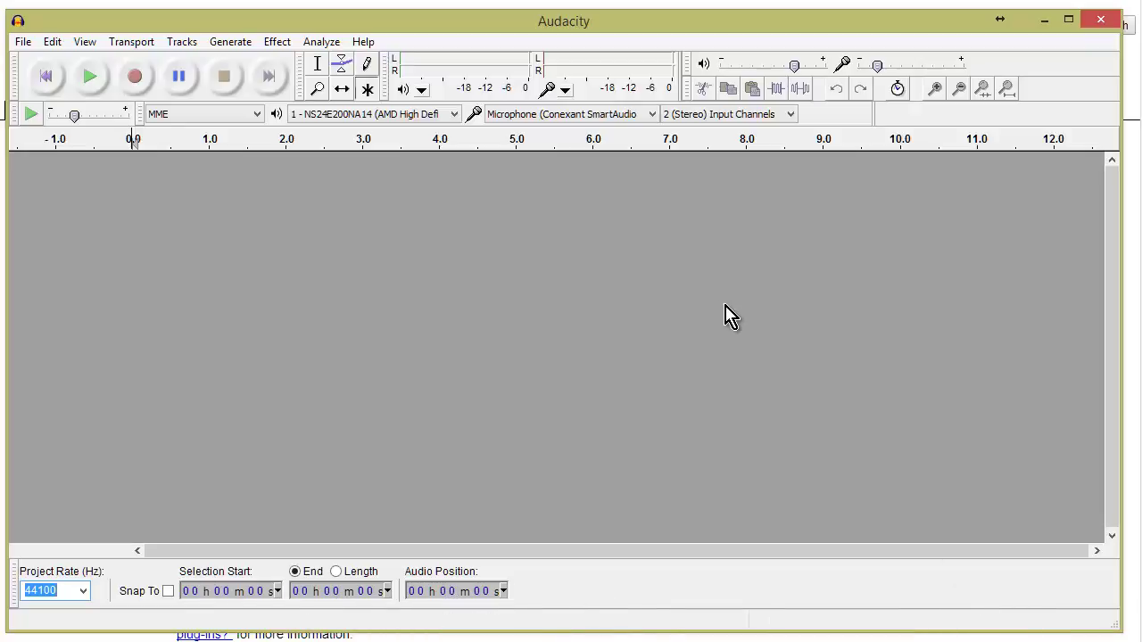
left_click(23, 43)
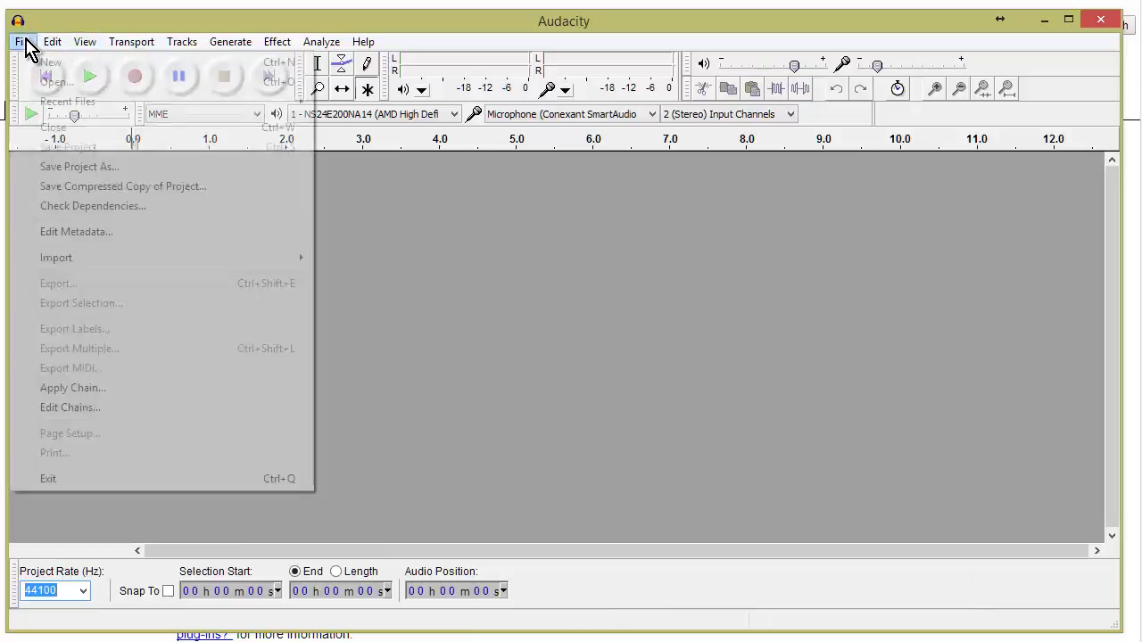
left_click(25, 47)
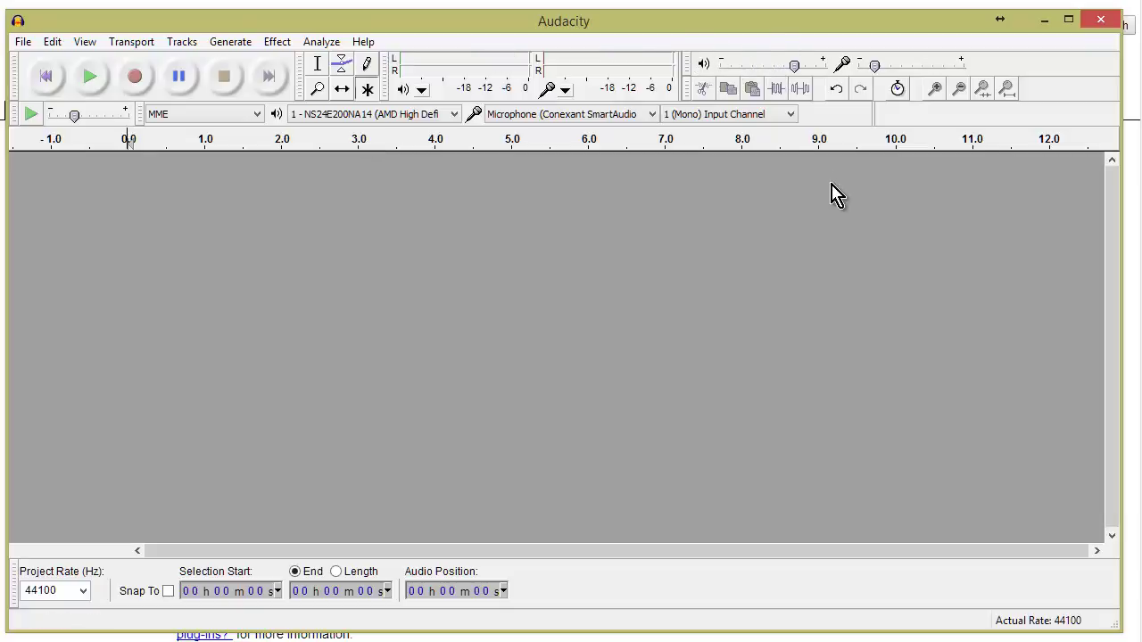
Raise the recording input volume to about 0.58
mouse_move(922, 69)
left_click_drag(884, 75, 932, 85)
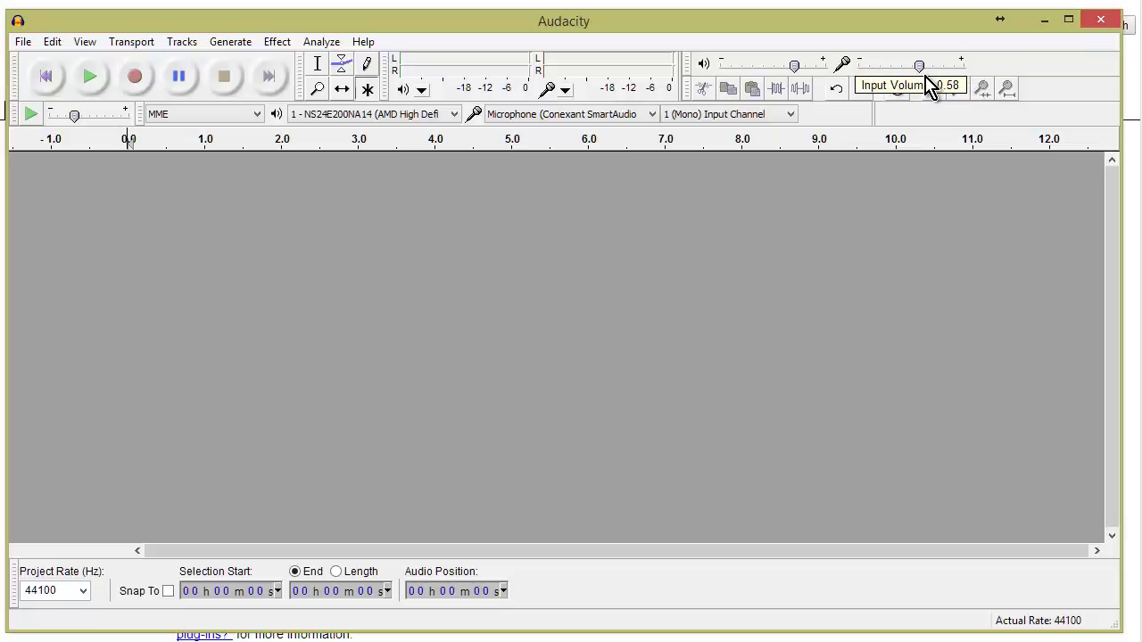
left_click_drag(930, 86, 928, 86)
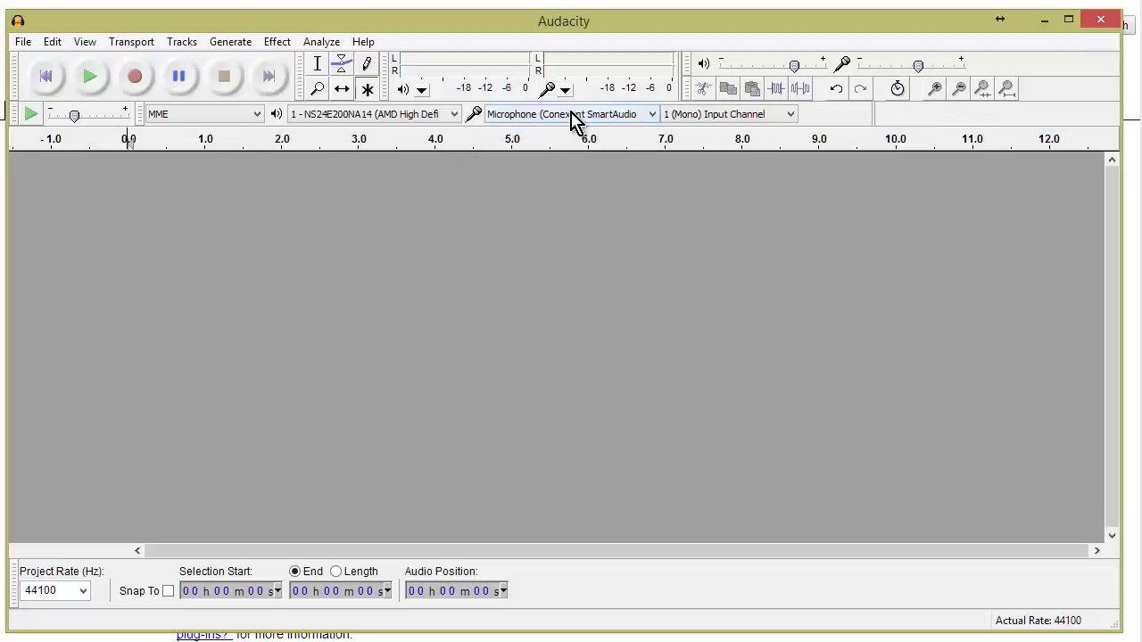
Review the input device, output device and input channel options, leaving the input on 1 (Mono)
left_click(652, 115)
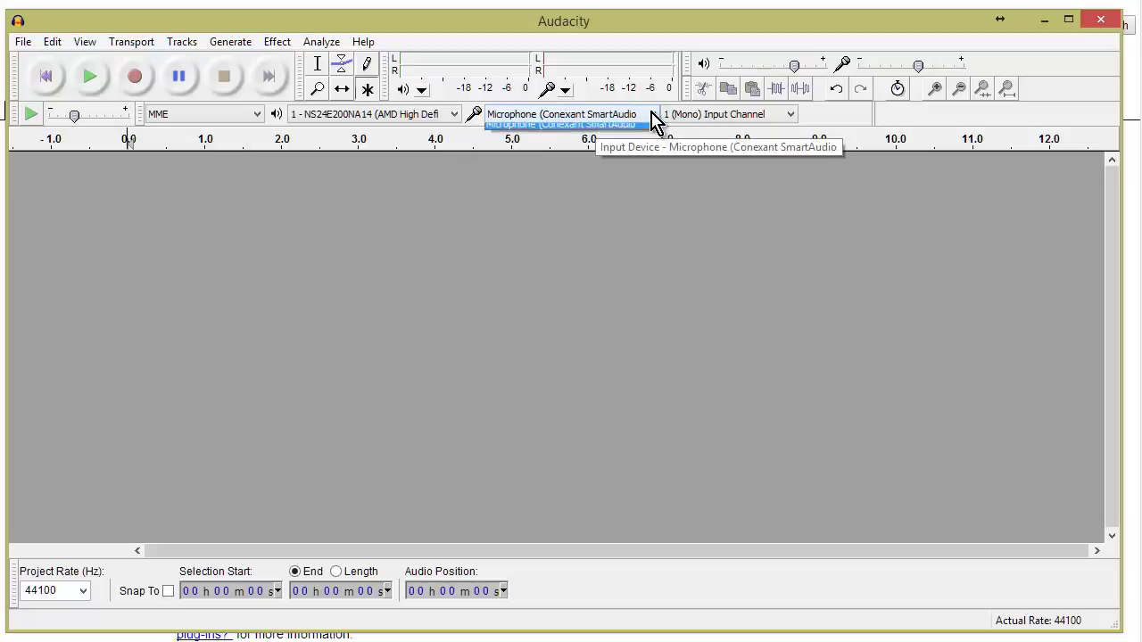
left_click(653, 117)
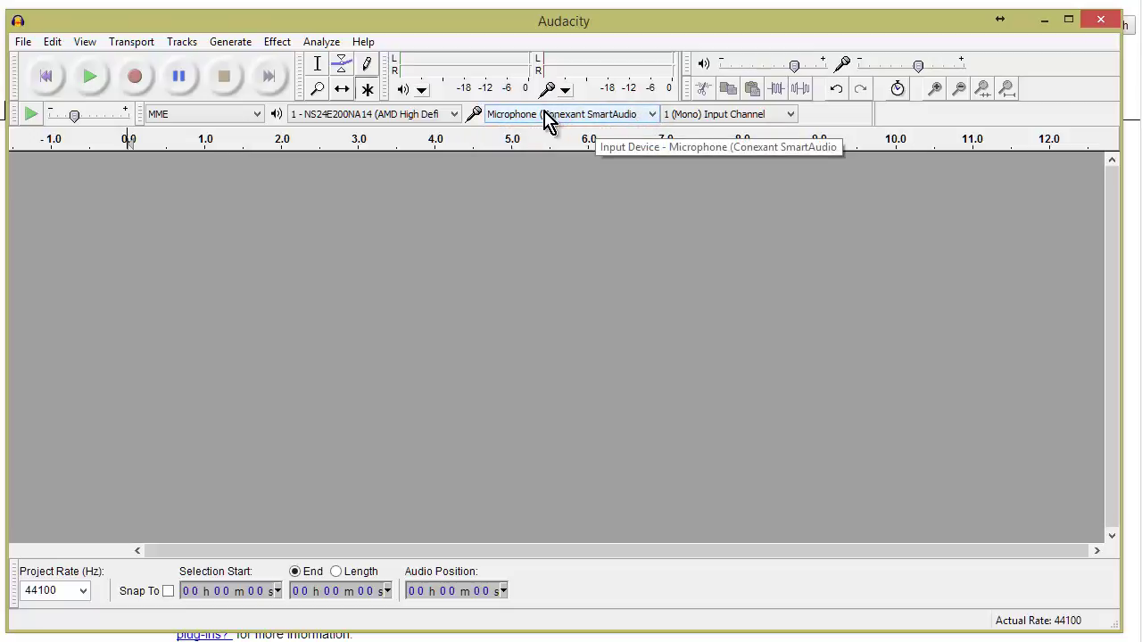
left_click(454, 119)
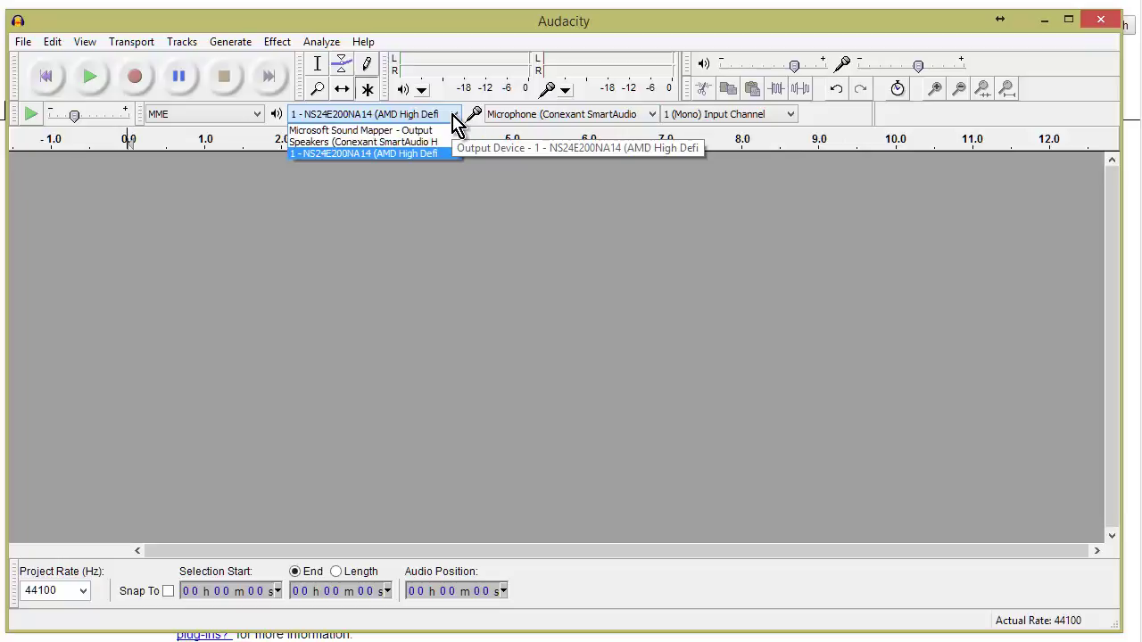
left_click(454, 119)
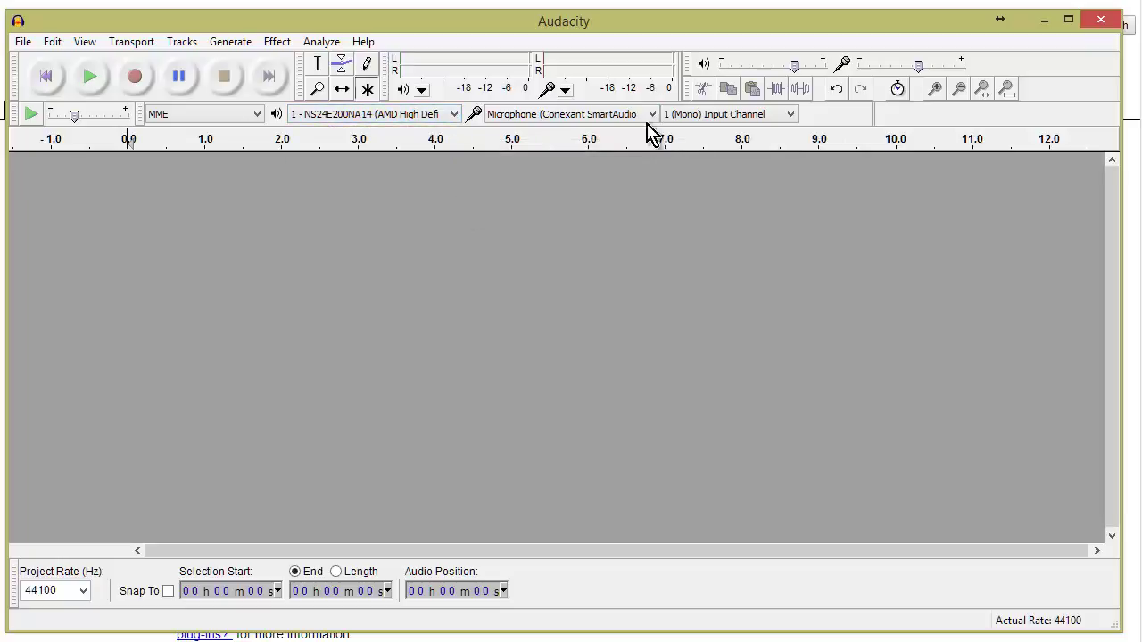
left_click(791, 119)
left_click(771, 143)
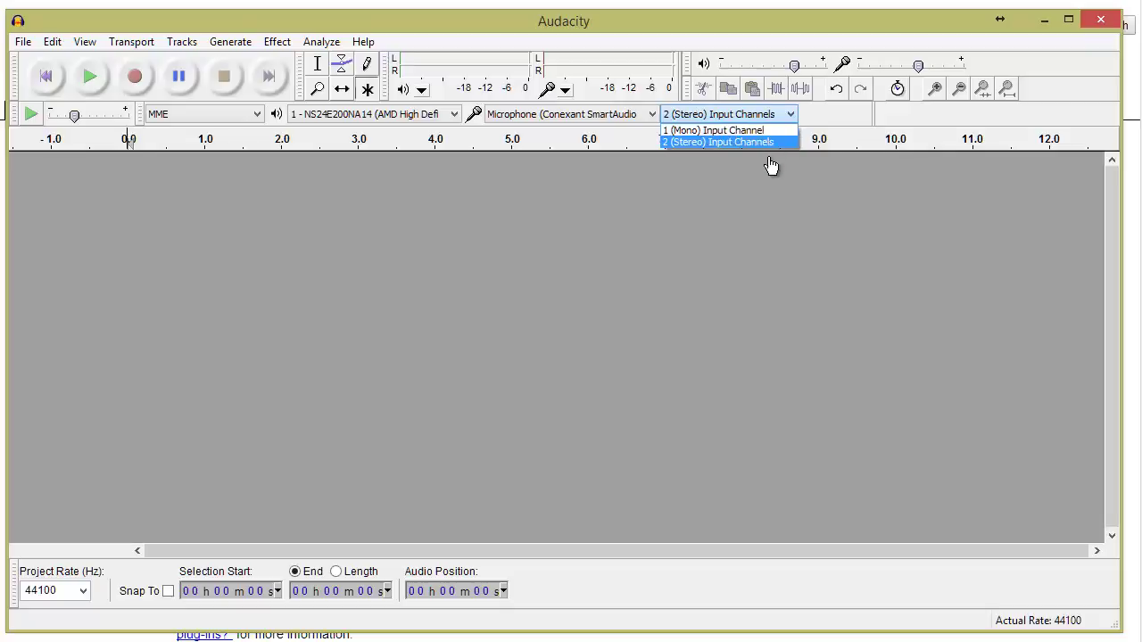
left_click(792, 118)
left_click(755, 131)
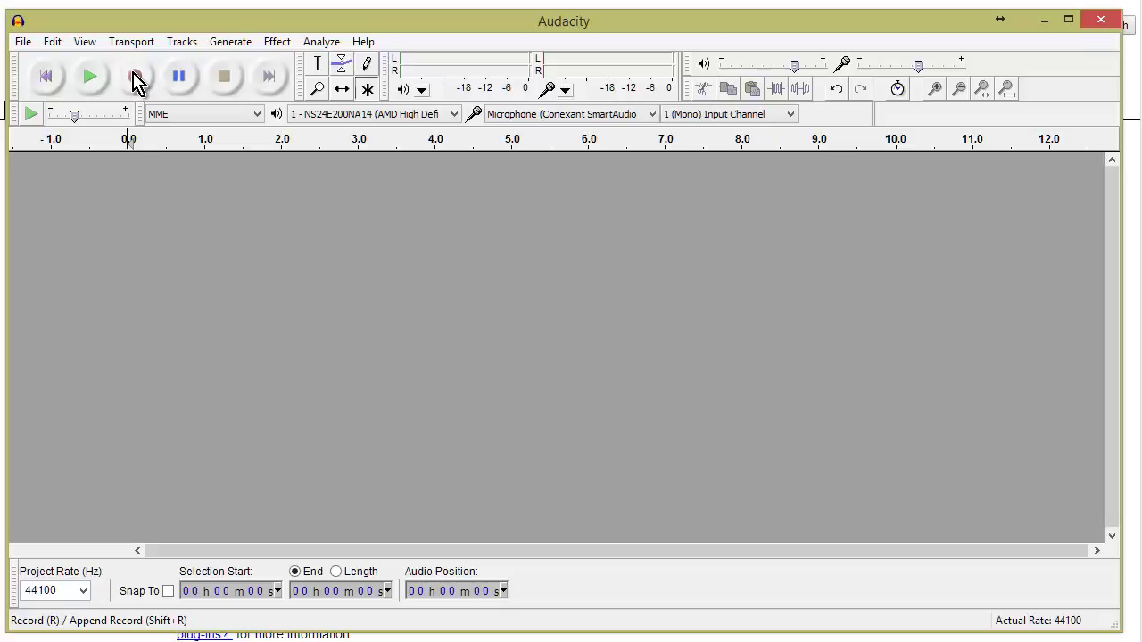
Record a mono voice track about 34 seconds long, raising the input volume further and pausing and resuming before stopping
left_click(136, 78)
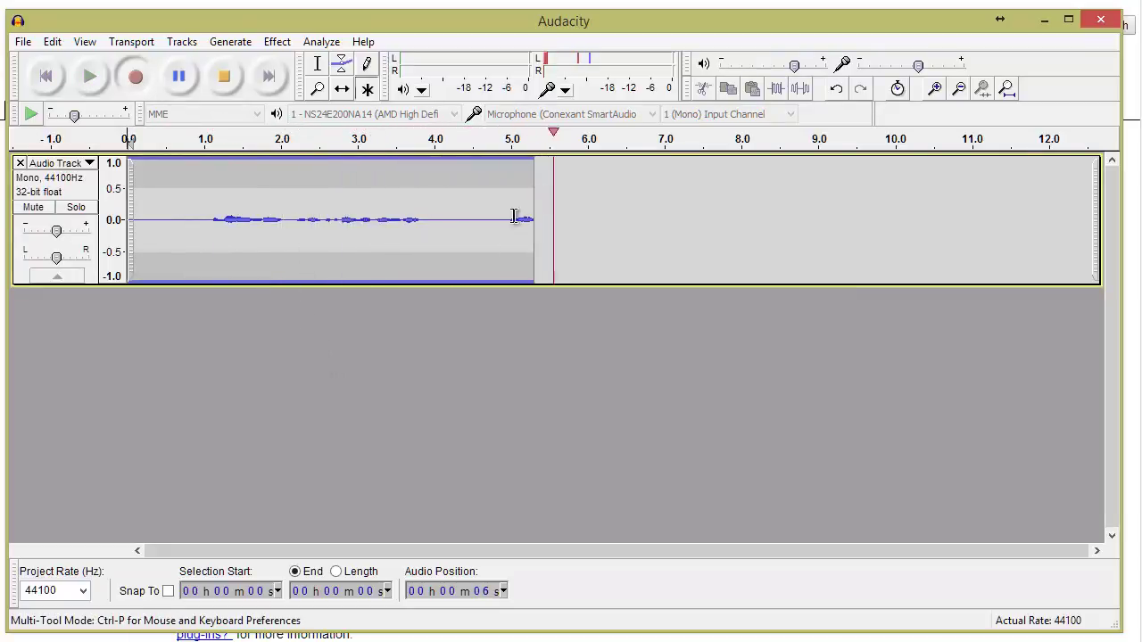
left_click_drag(919, 72, 942, 76)
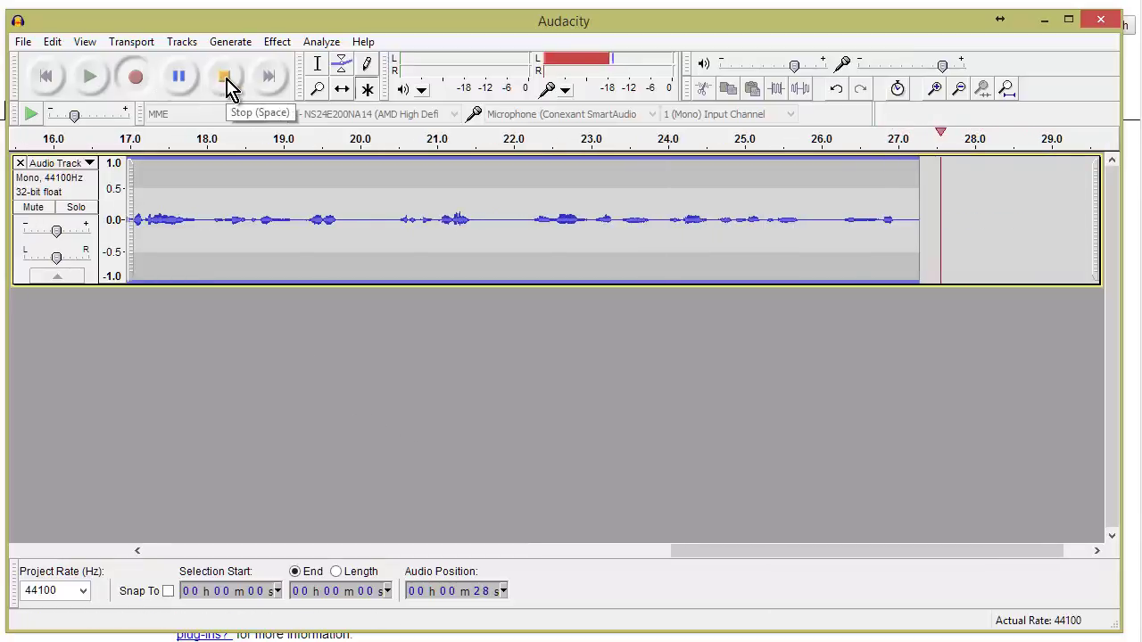
left_click(180, 78)
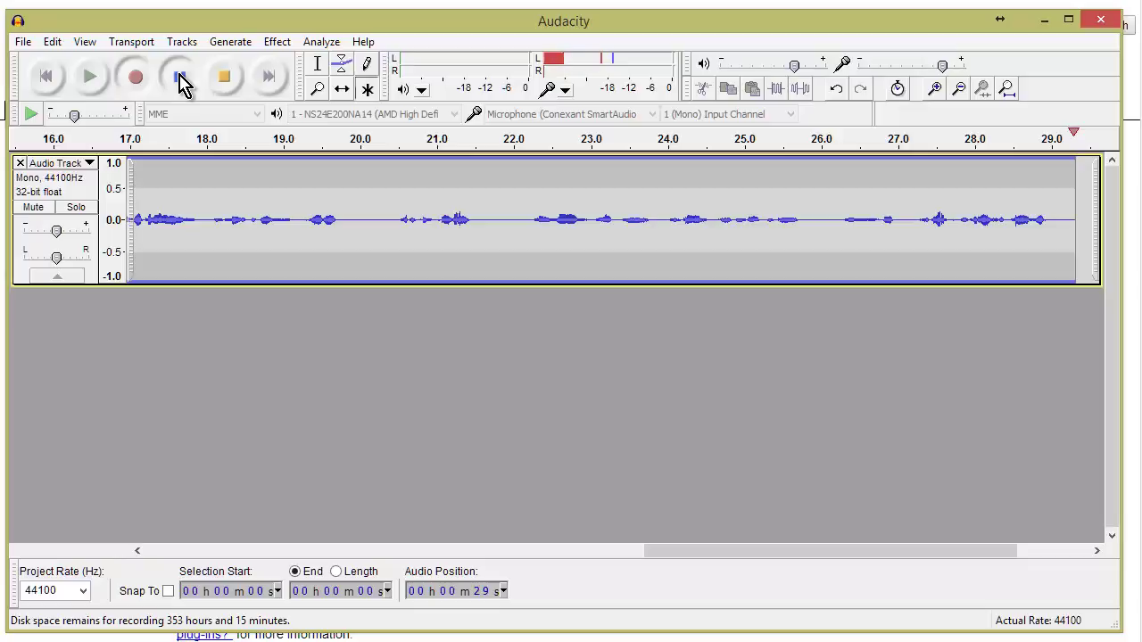
left_click(180, 79)
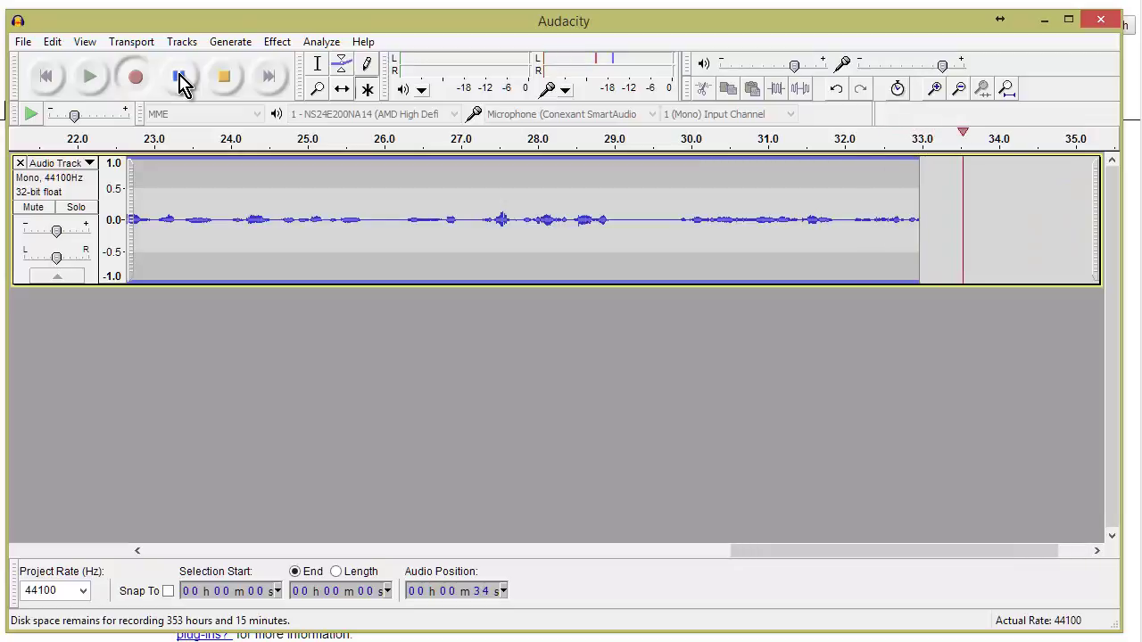
left_click(180, 79)
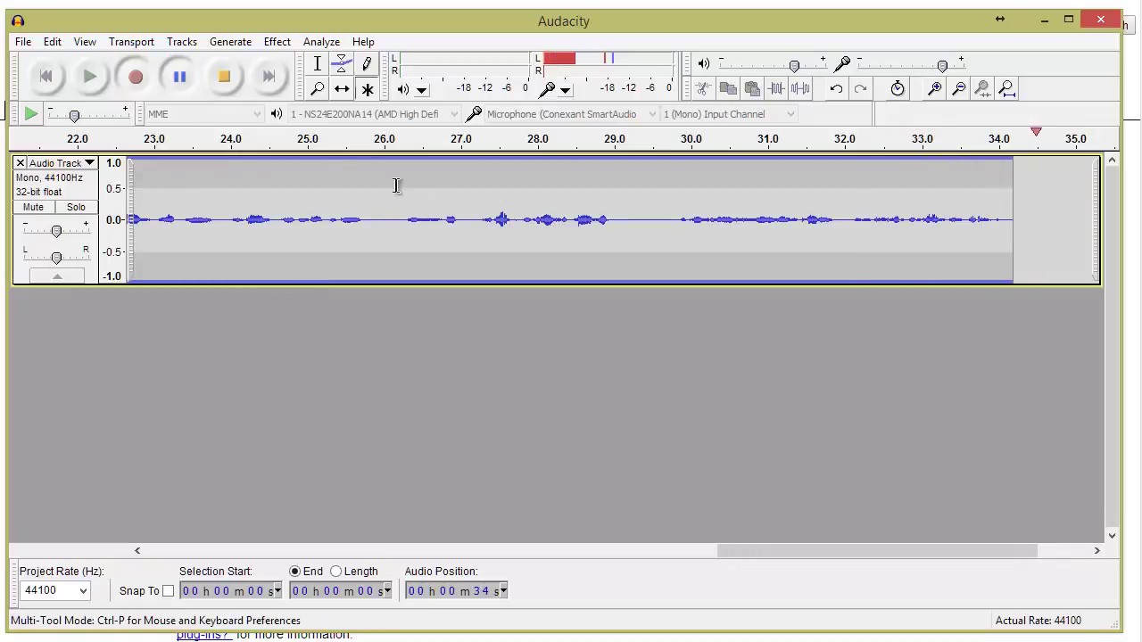
left_click(225, 78)
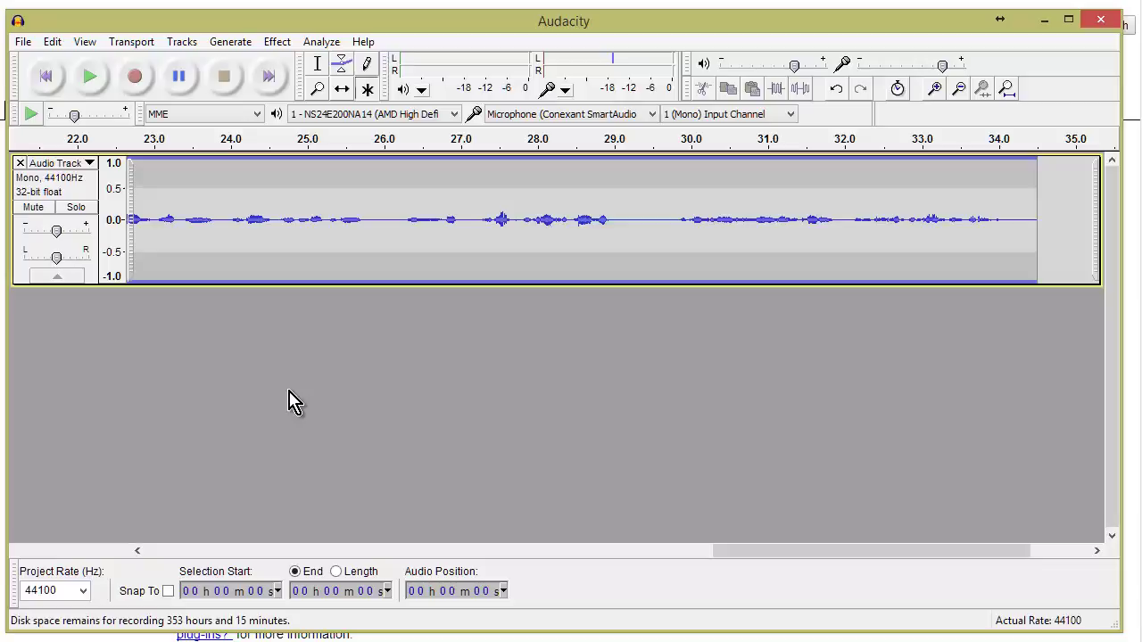
Play back the recording from the start, pause it at about 17 seconds and stop playback
left_click(95, 71)
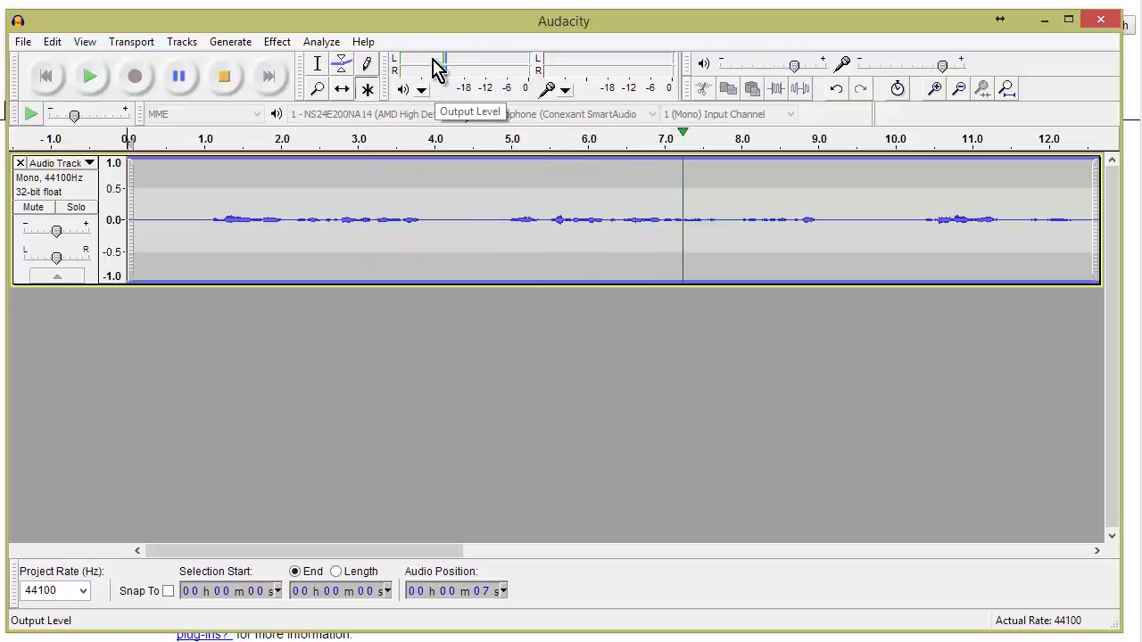
left_click(179, 78)
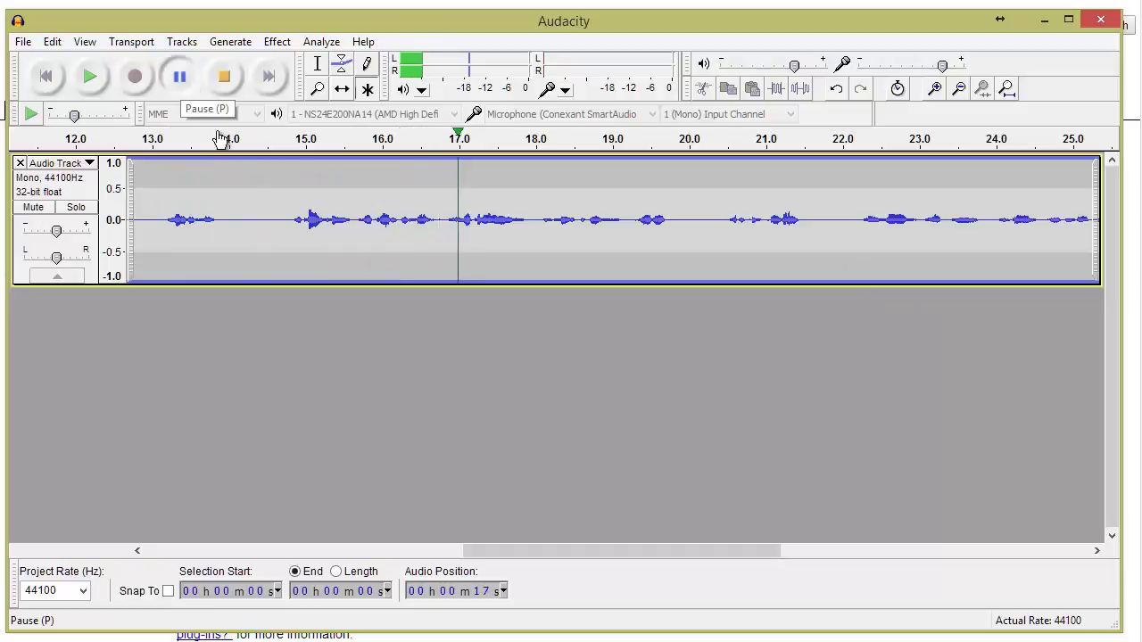
left_click(224, 75)
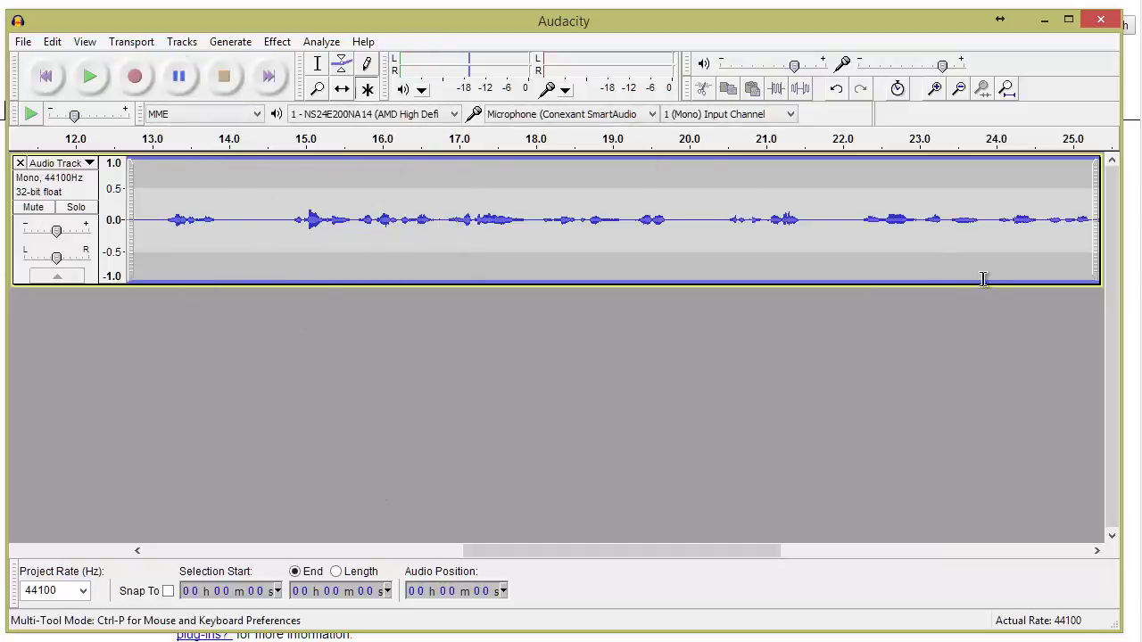
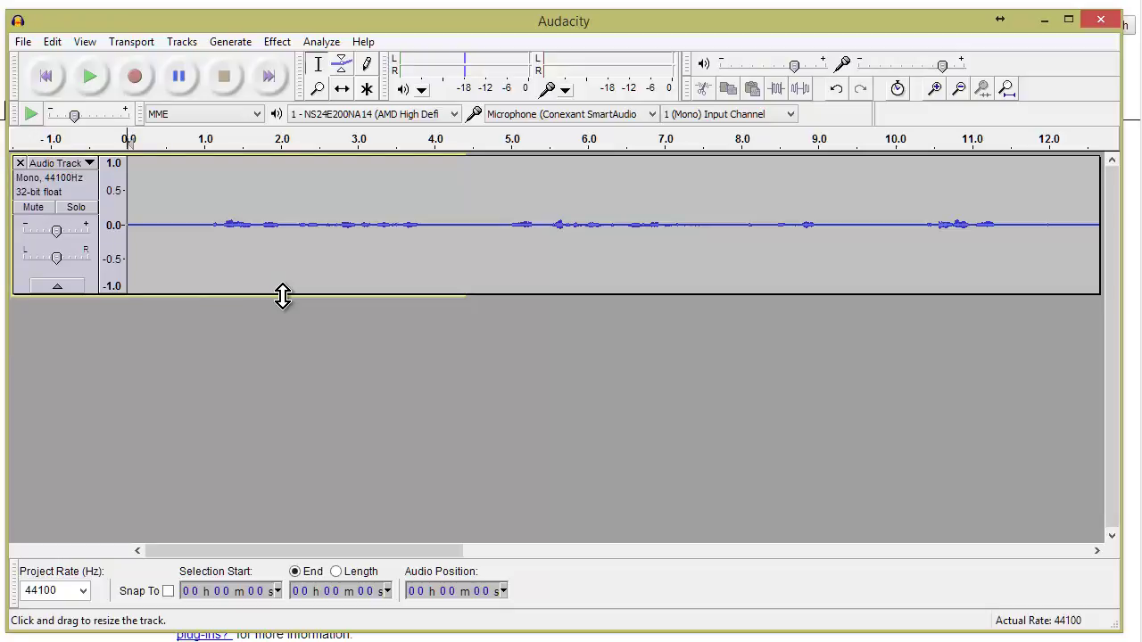
Enlarge the audio track's height until it fills the track area
left_click_drag(282, 298, 297, 479)
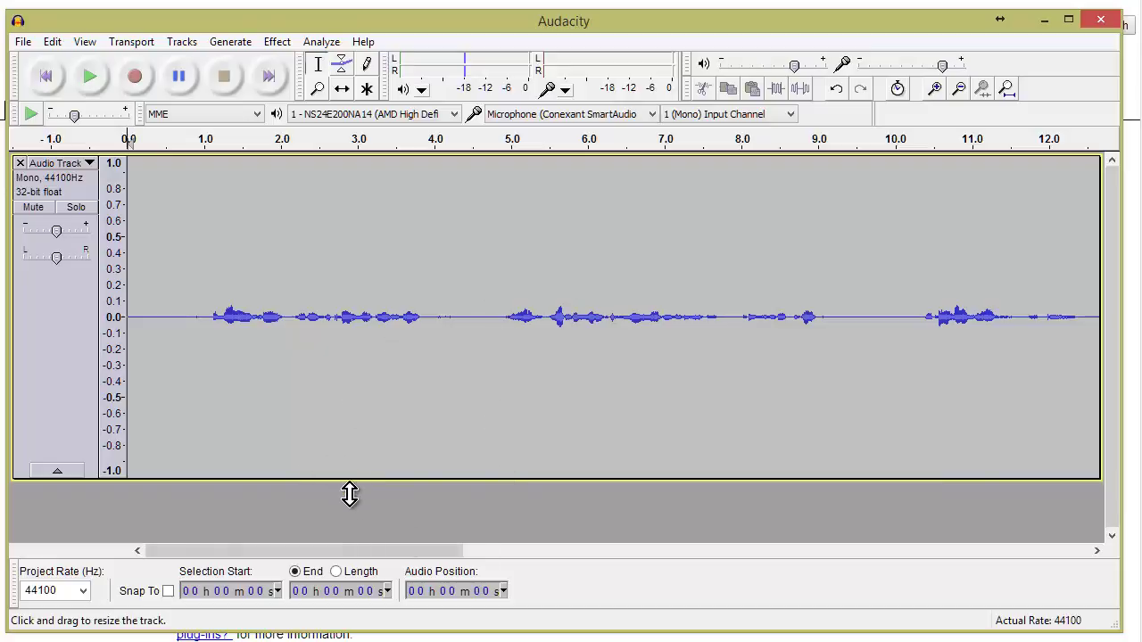
left_click_drag(349, 494, 349, 535)
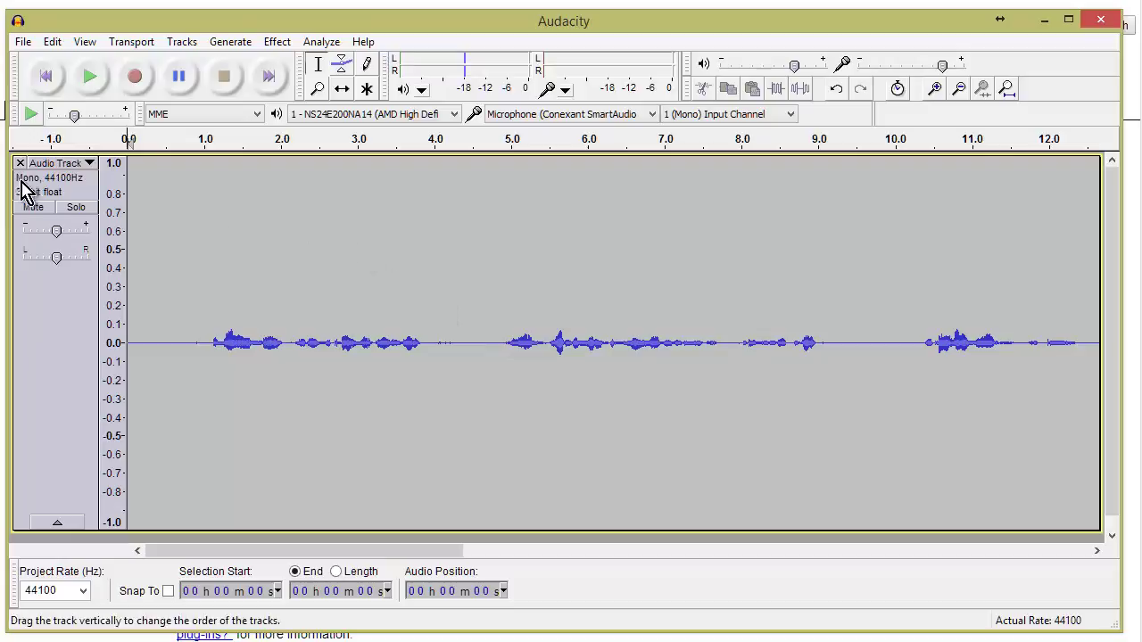
Play the recorded track, restart it from the beginning and stop at about 16 seconds
left_click(92, 78)
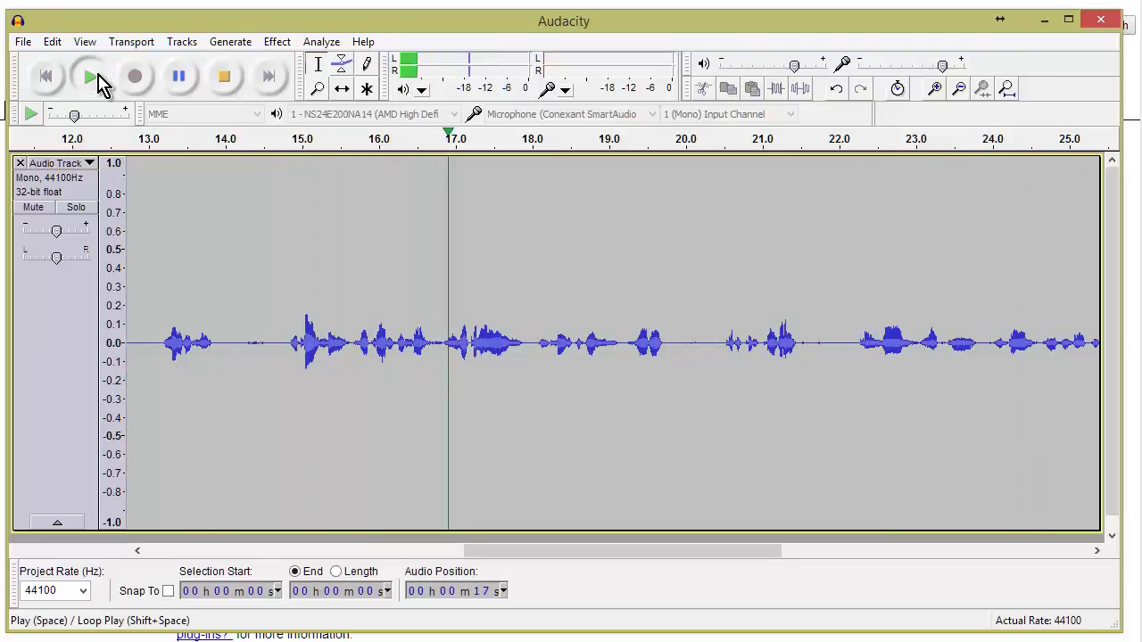
left_click(100, 83)
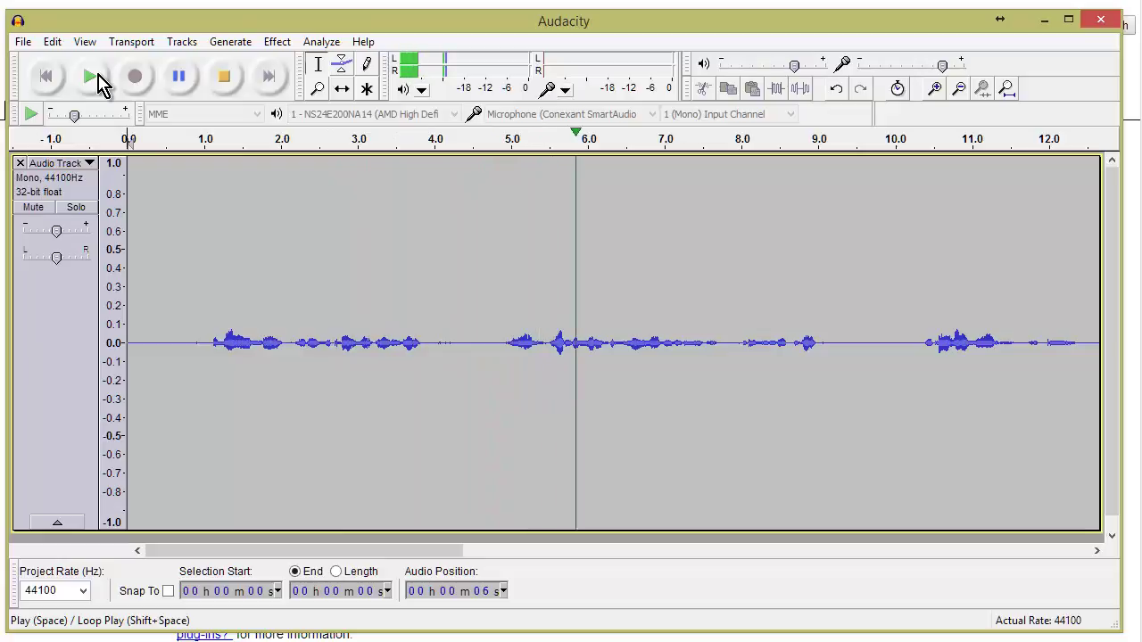
left_click(225, 84)
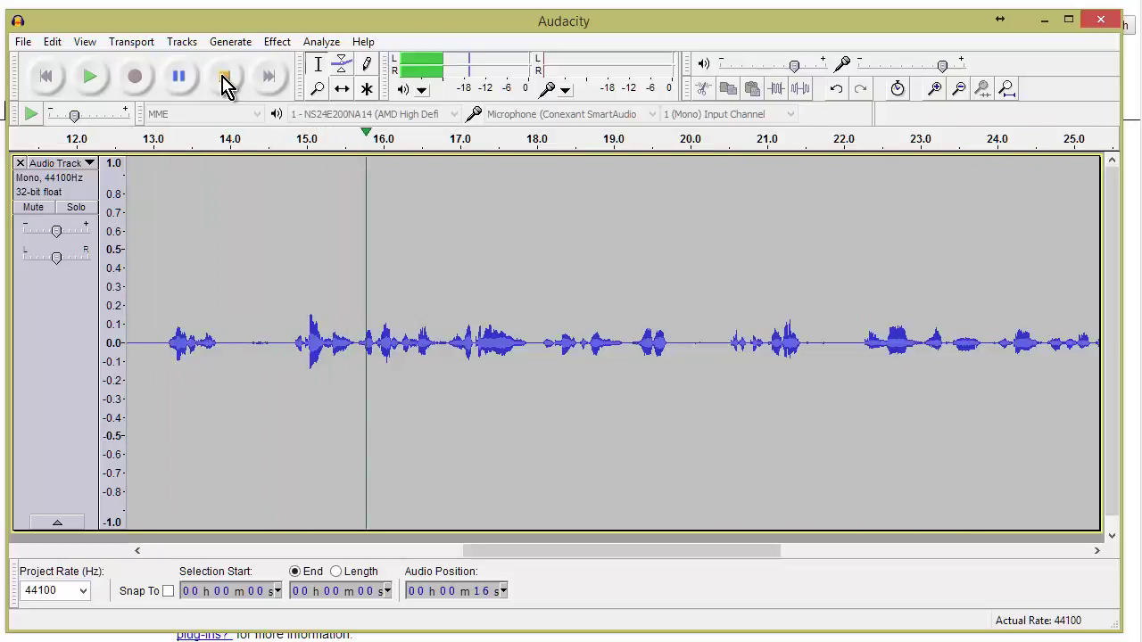
left_click(227, 84)
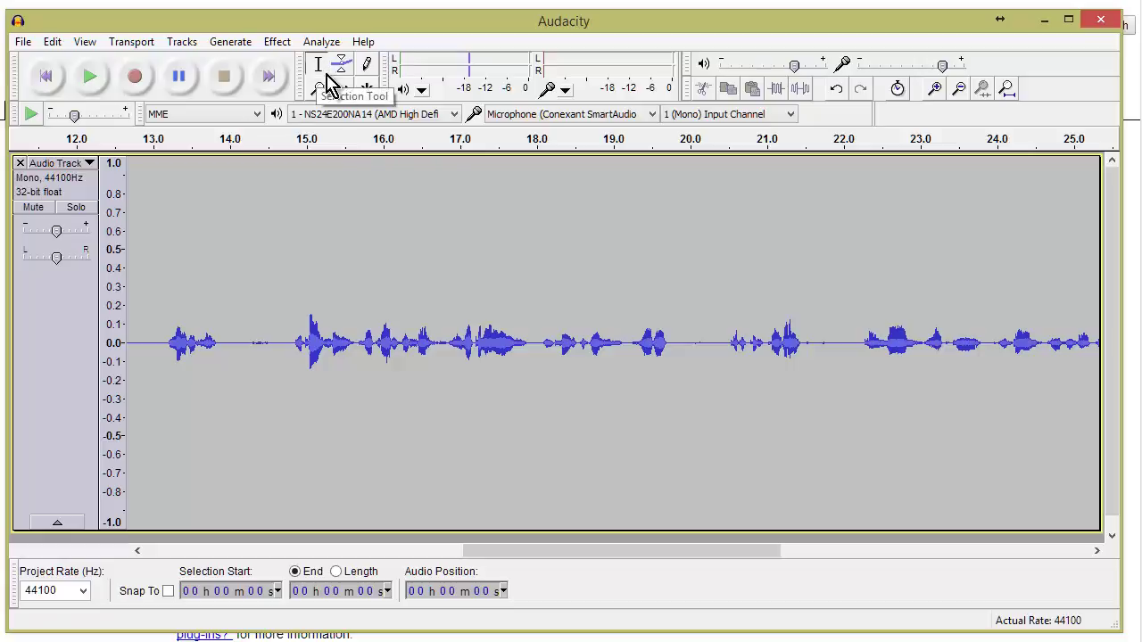
Play a short passage from about 15.5 seconds, and select the audio from there to about 16.8 seconds
left_click(343, 174)
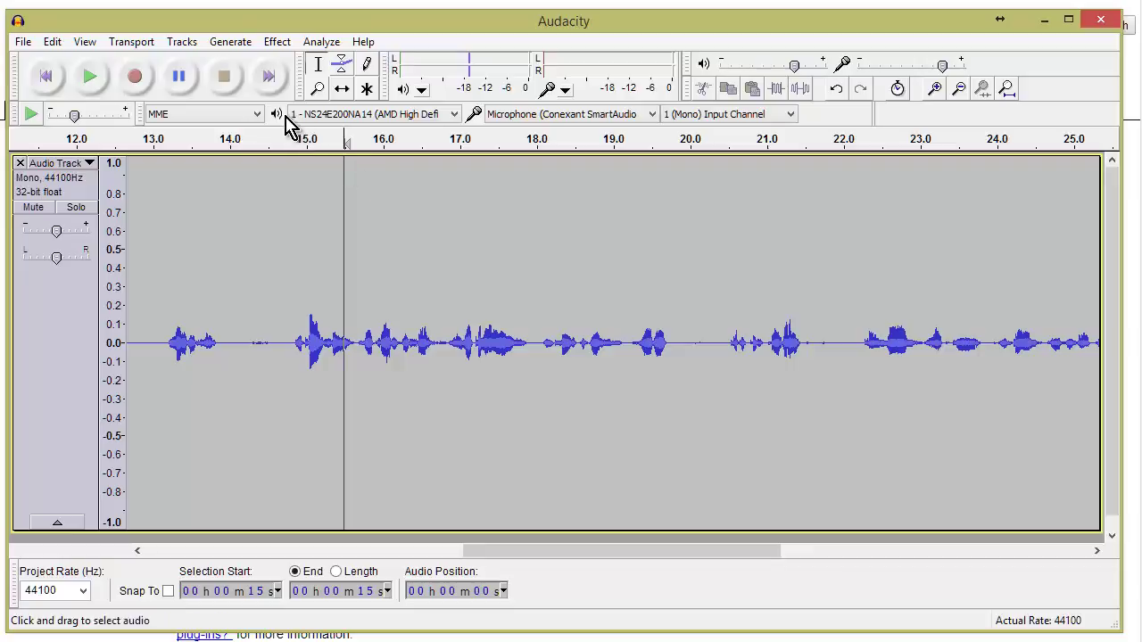
left_click(92, 79)
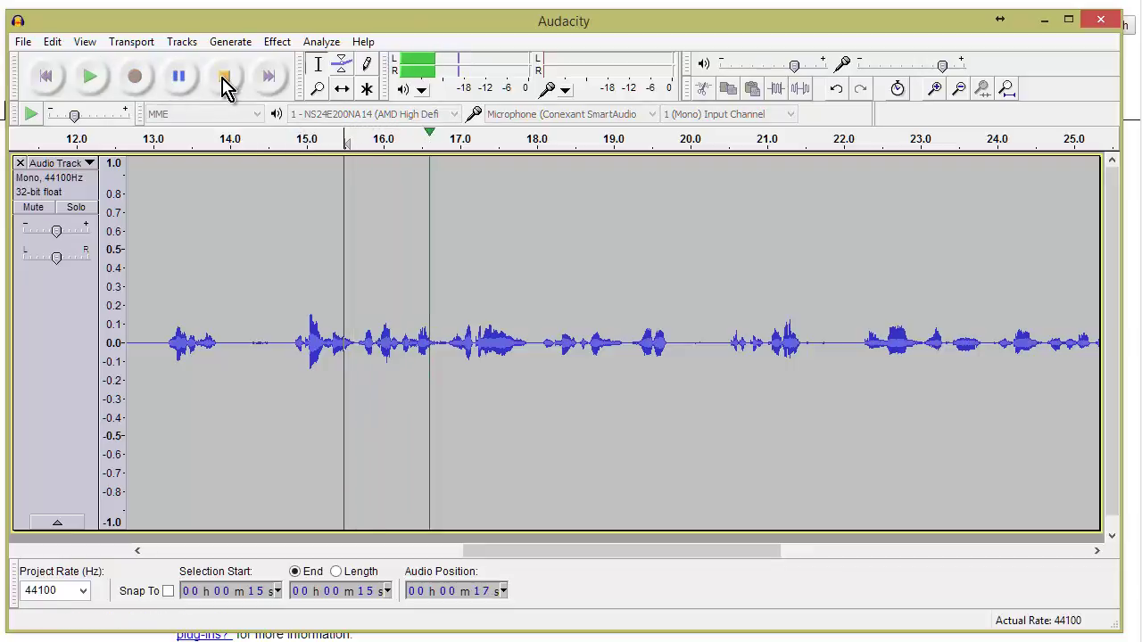
left_click(223, 77)
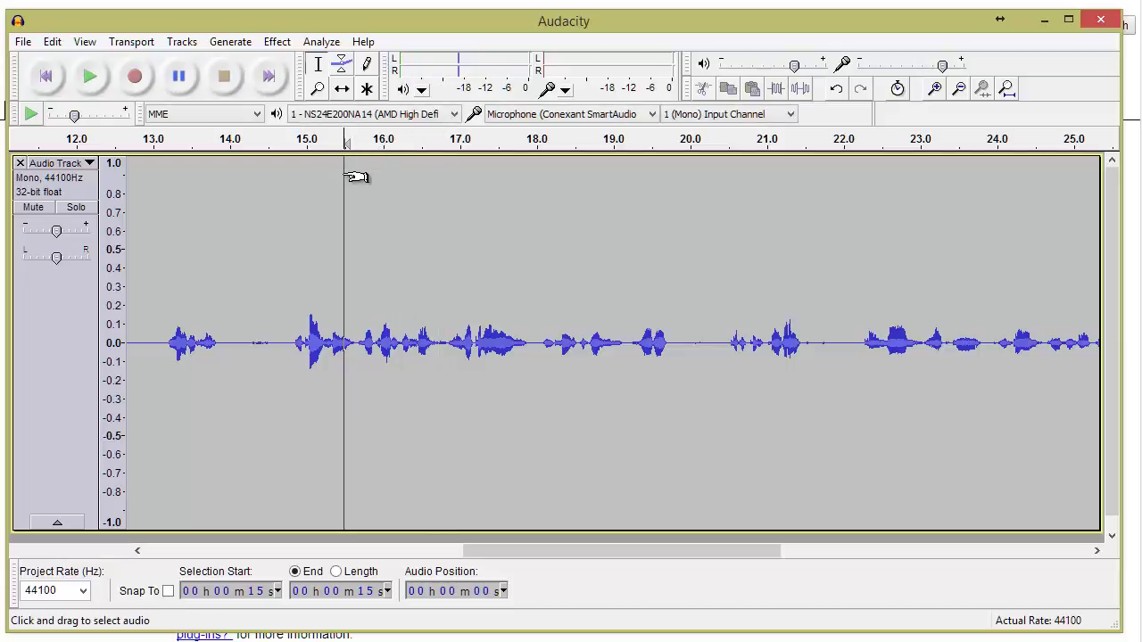
left_click_drag(348, 179, 449, 224)
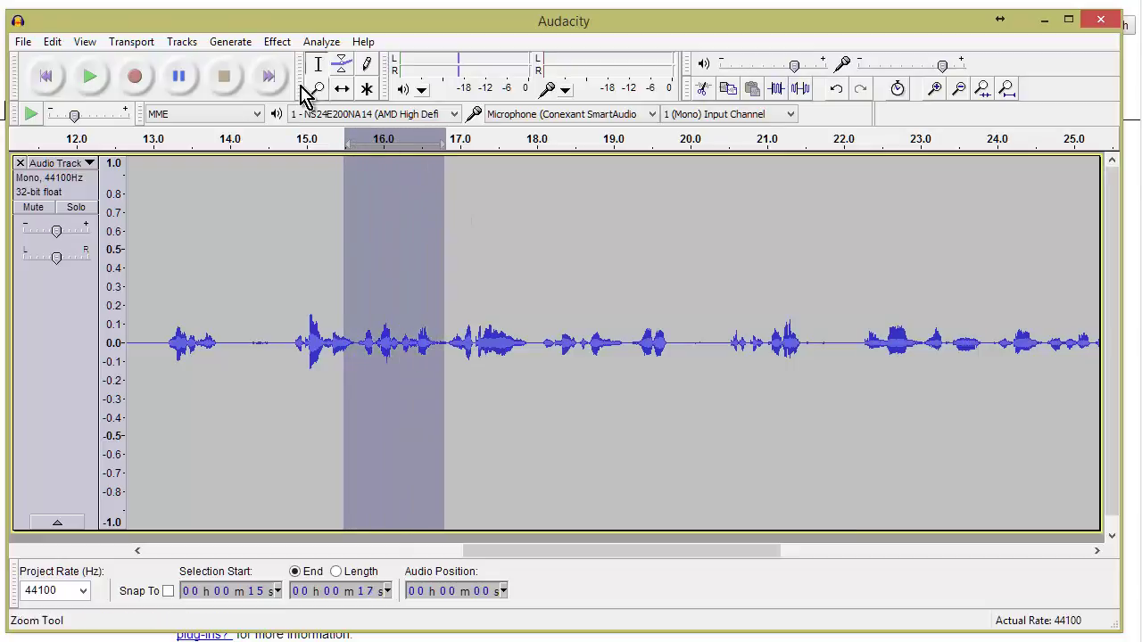
Play the selected audio, move the selection's start to about 15.6 seconds, preview it again and delete the selected passage
left_click(94, 77)
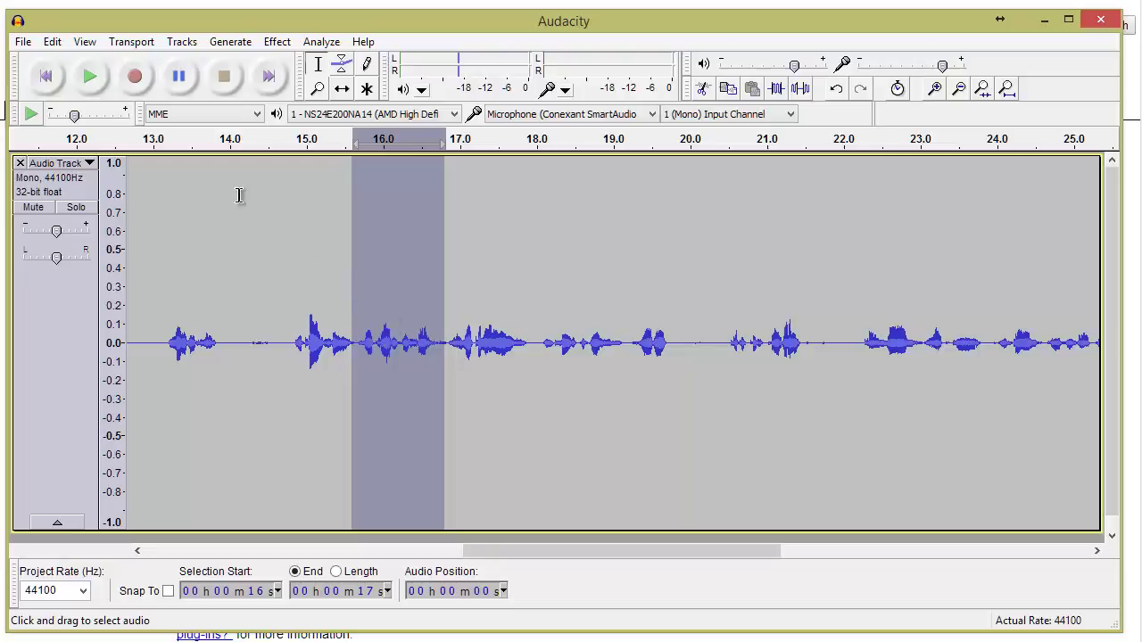
left_click(90, 78)
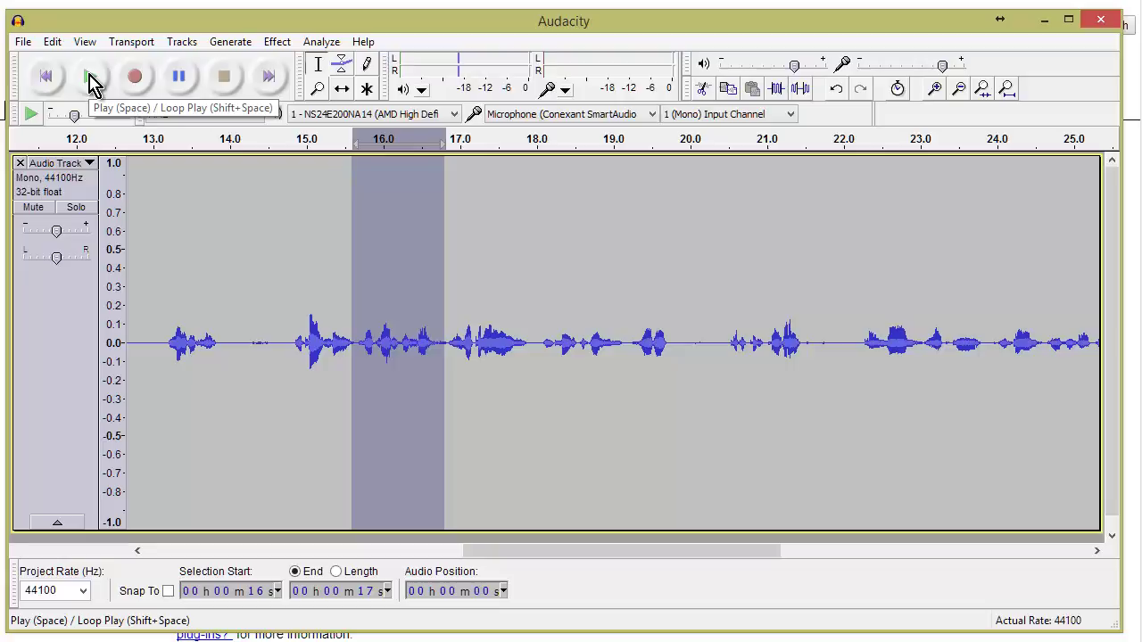
key("Delete")
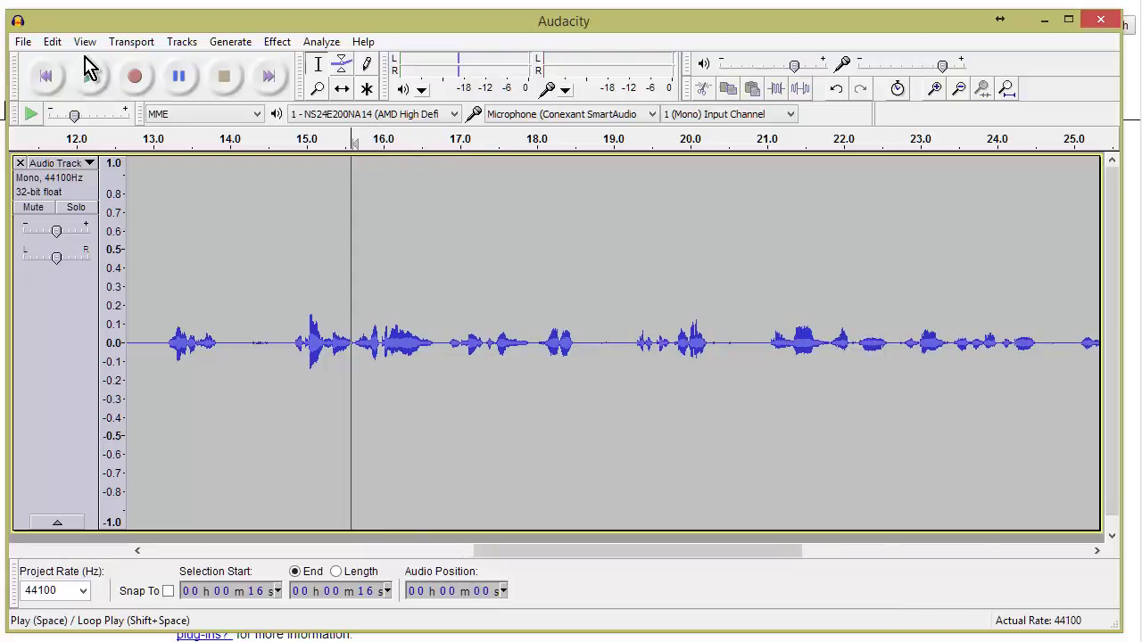
Play the track from about 14.9 seconds to check the edit, and stop playback
left_click(296, 159)
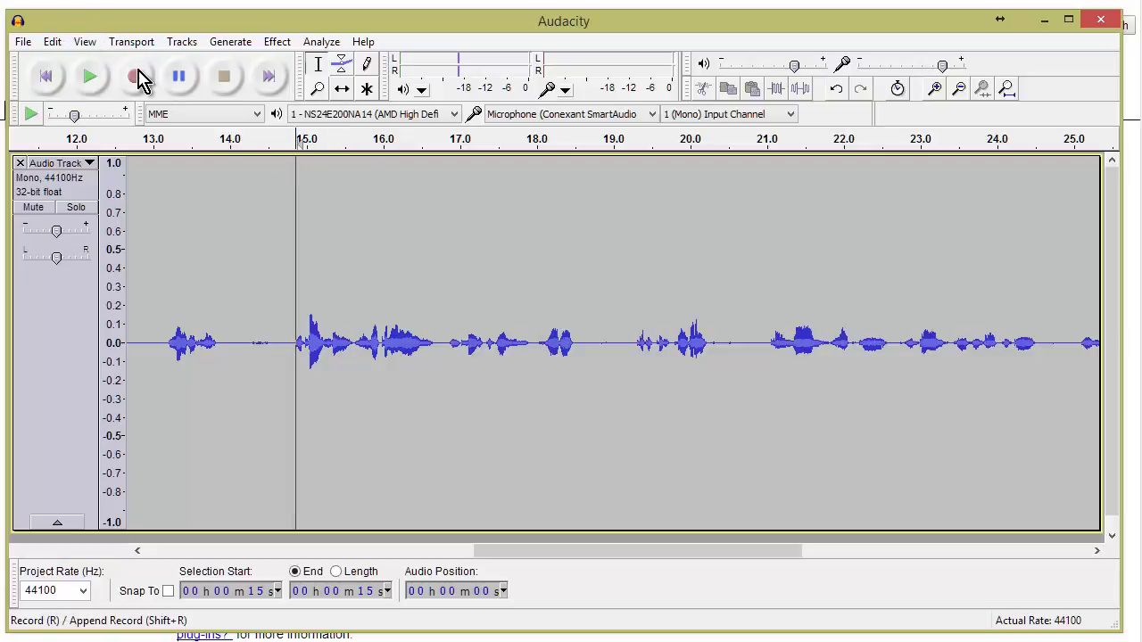
left_click(90, 77)
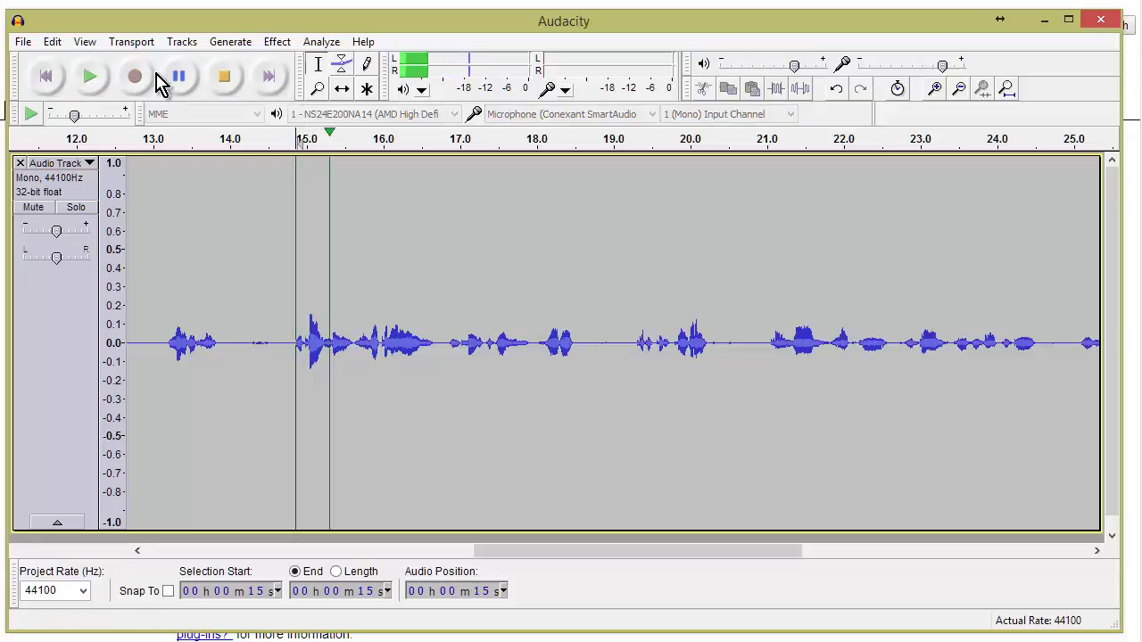
left_click(223, 78)
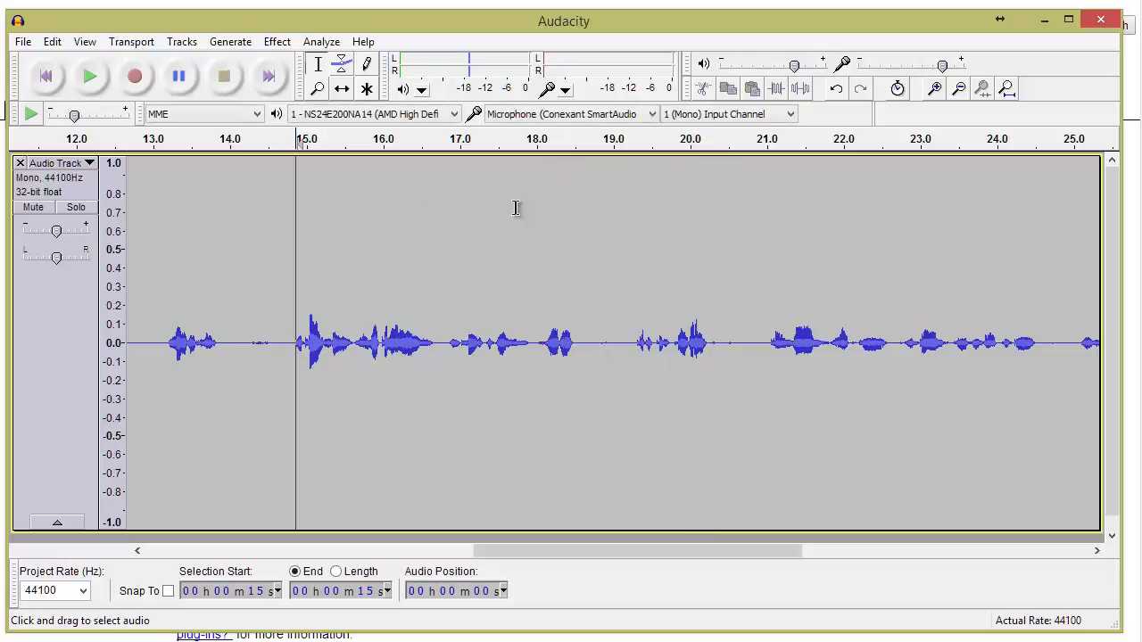
Select the audio from about 18.5 to 21 seconds, preview it and delete it
left_click(622, 164)
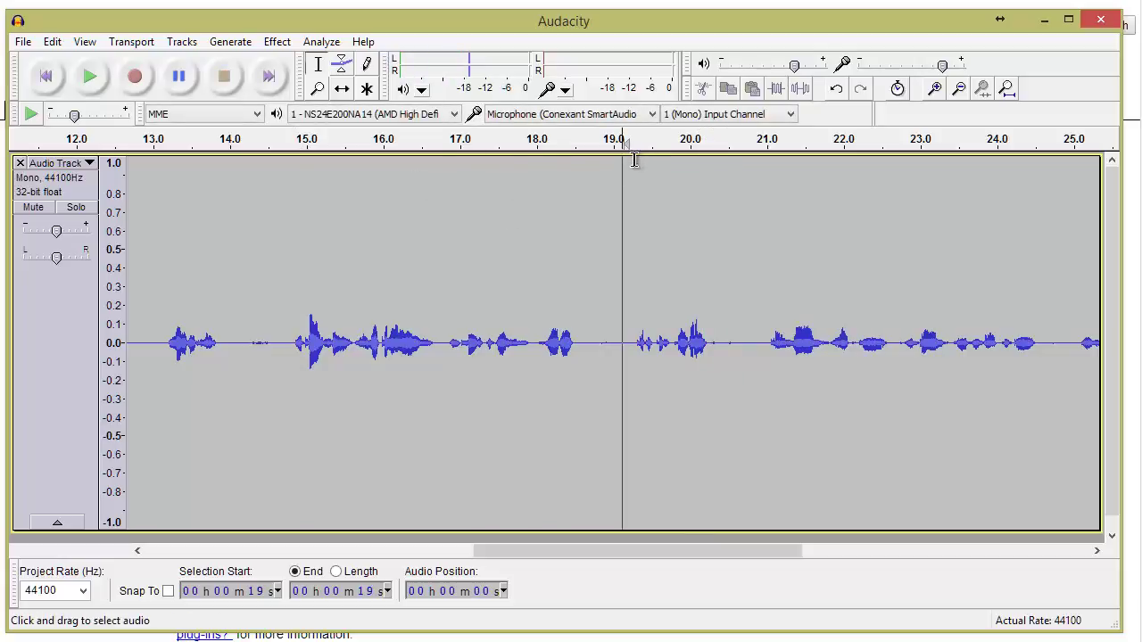
left_click_drag(638, 175, 778, 226)
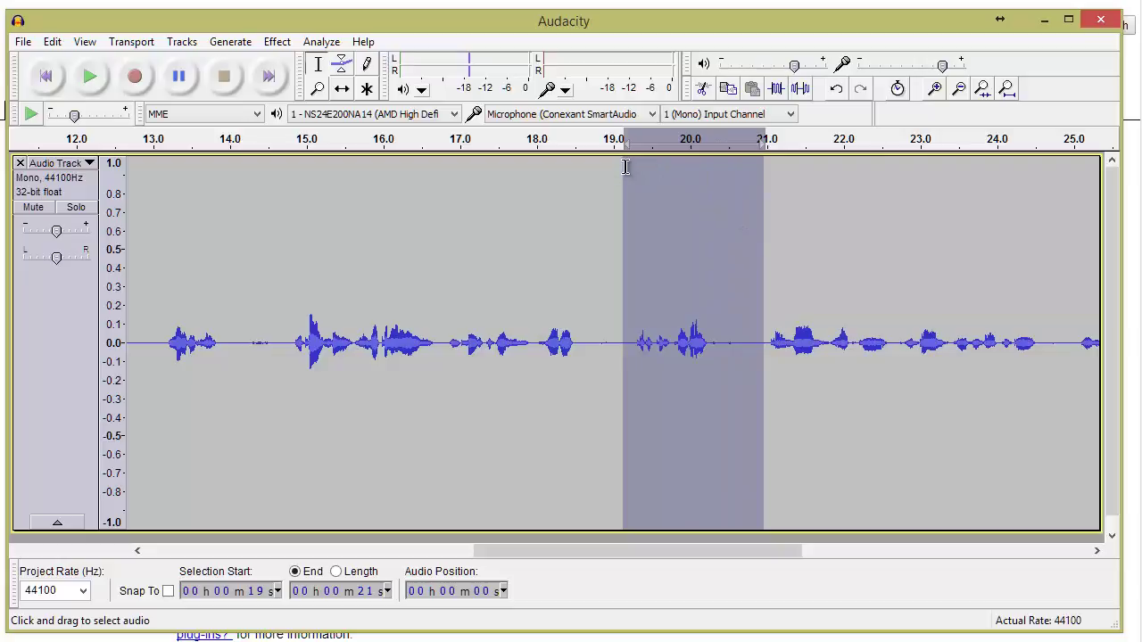
left_click_drag(624, 170, 583, 180)
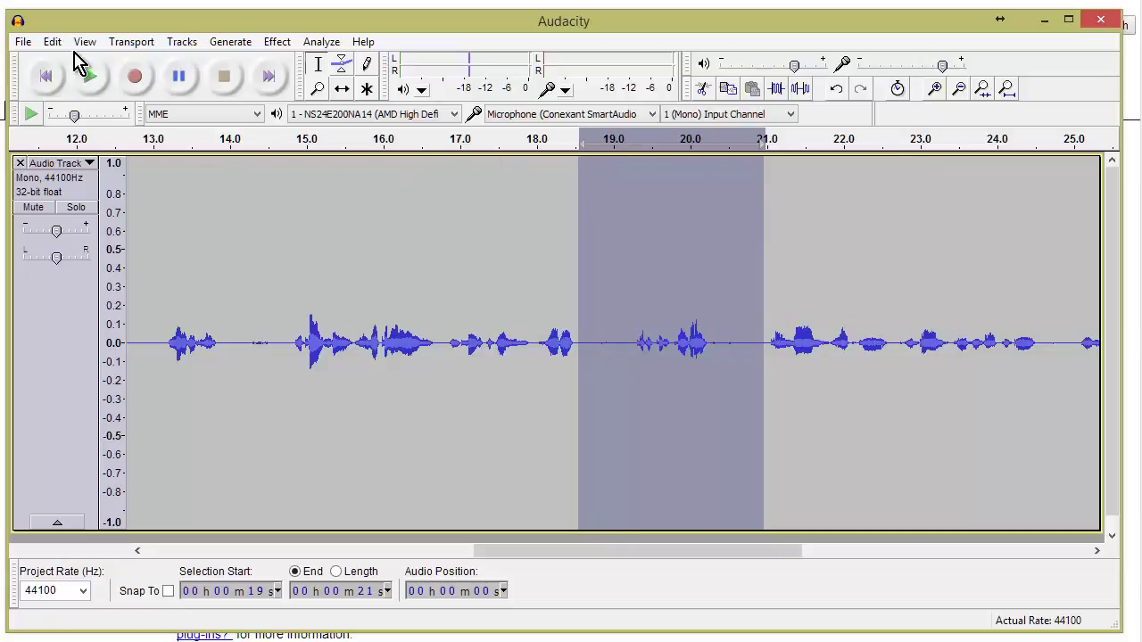
left_click(87, 77)
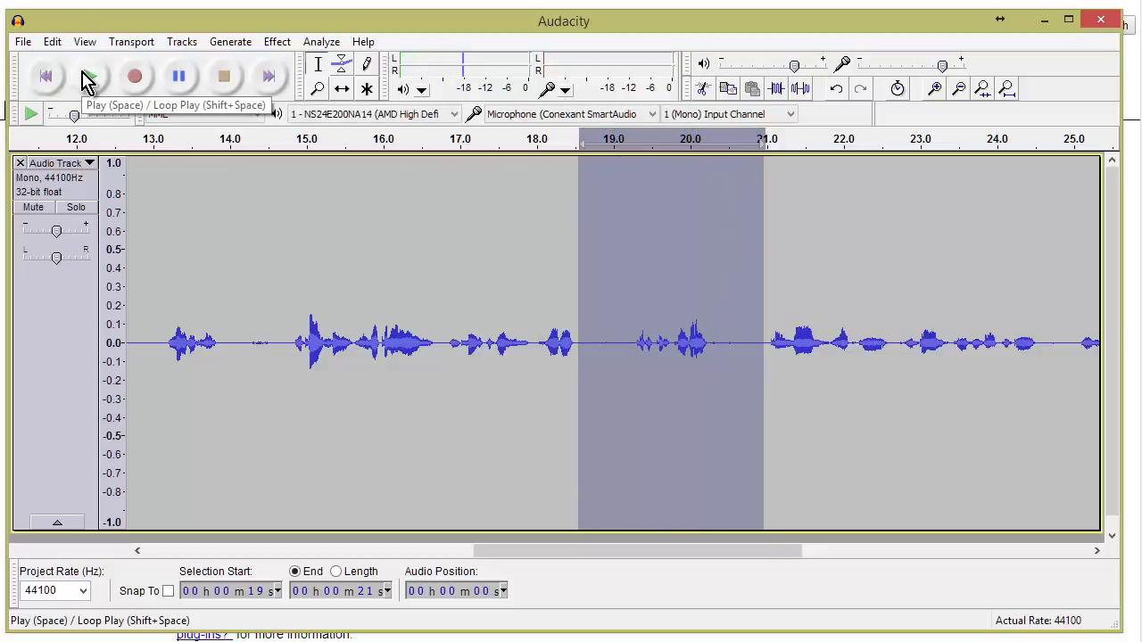
key("Delete")
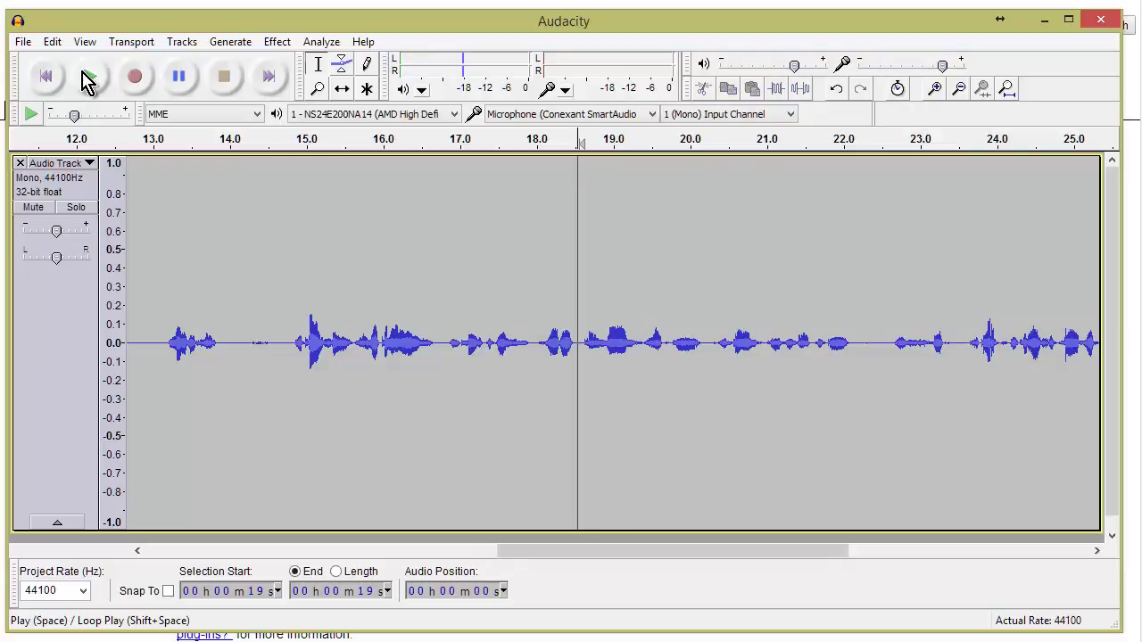
Play on from the cut, select the audio from about 28.4 seconds to the track's end, preview it and delete it
left_click(85, 80)
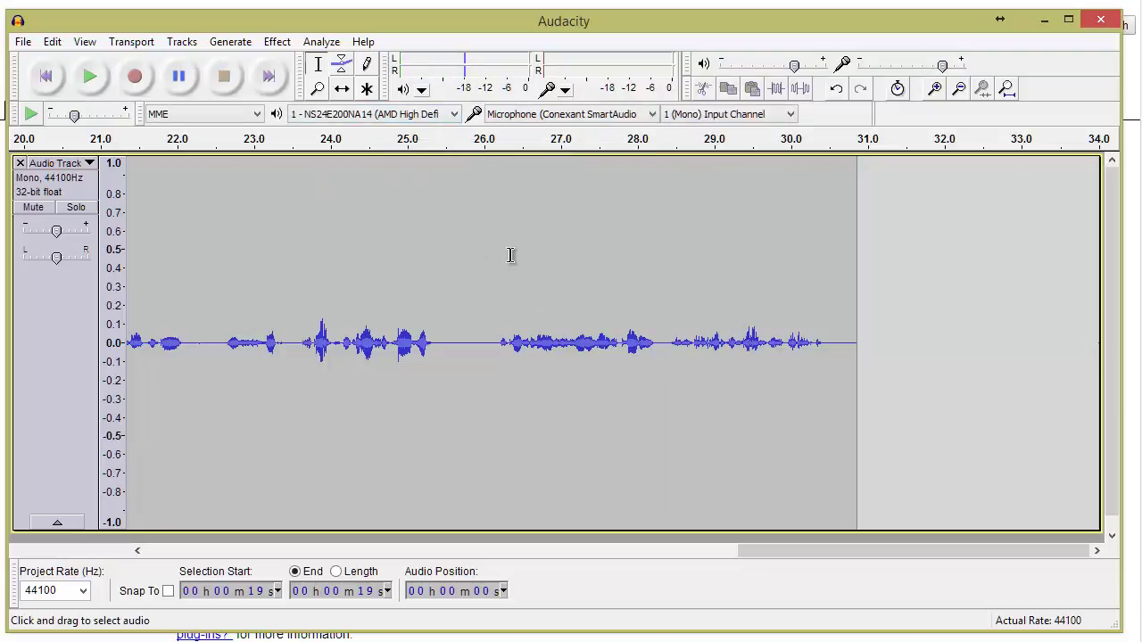
left_click(679, 161)
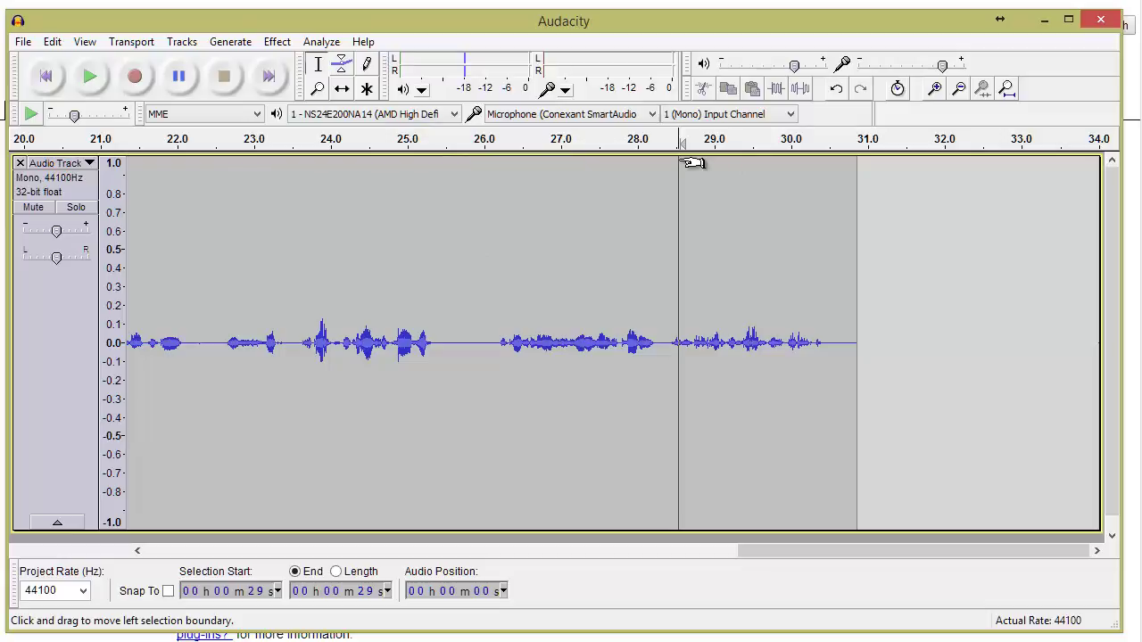
mouse_move(690, 163)
left_mouse_down()
mouse_move(672, 167)
mouse_move(700, 184)
mouse_move(856, 207)
left_mouse_up()
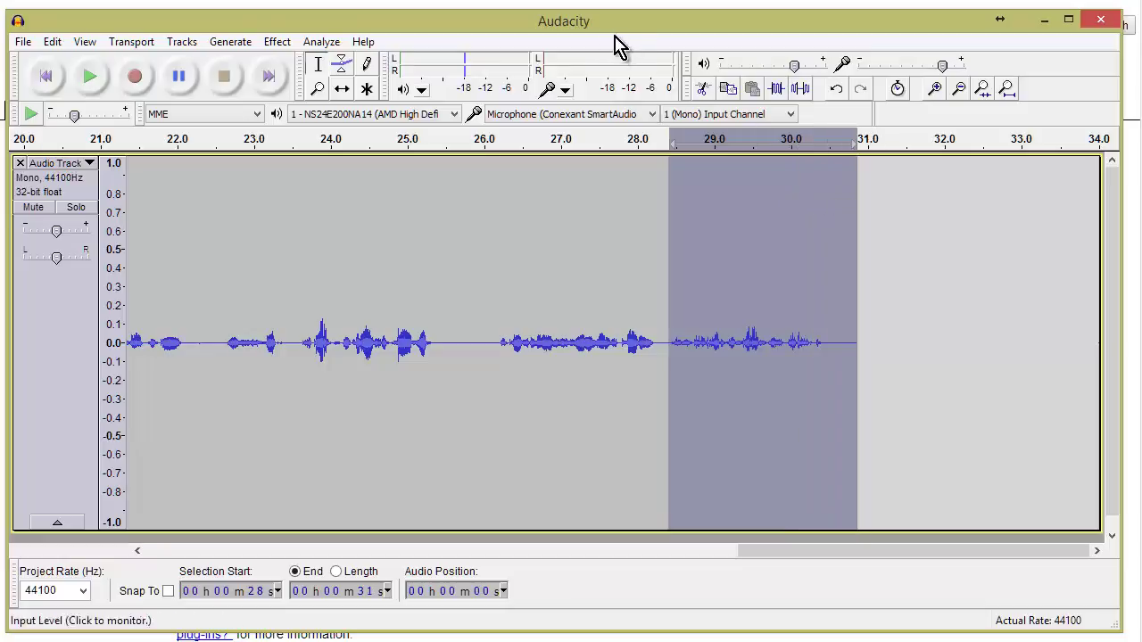
left_click(90, 77)
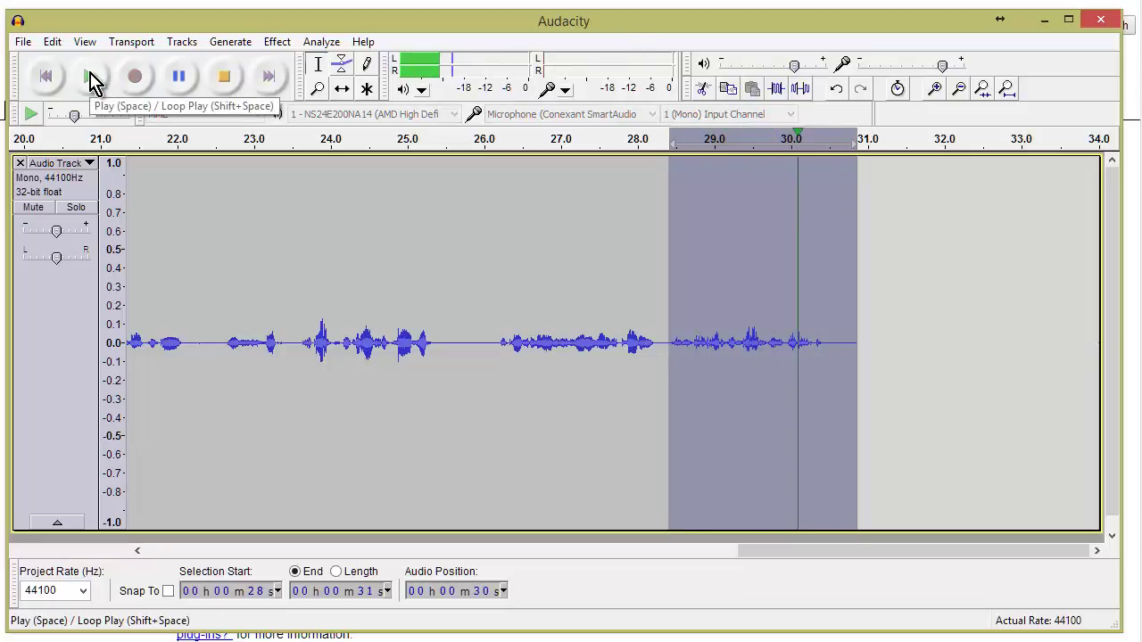
key("Delete")
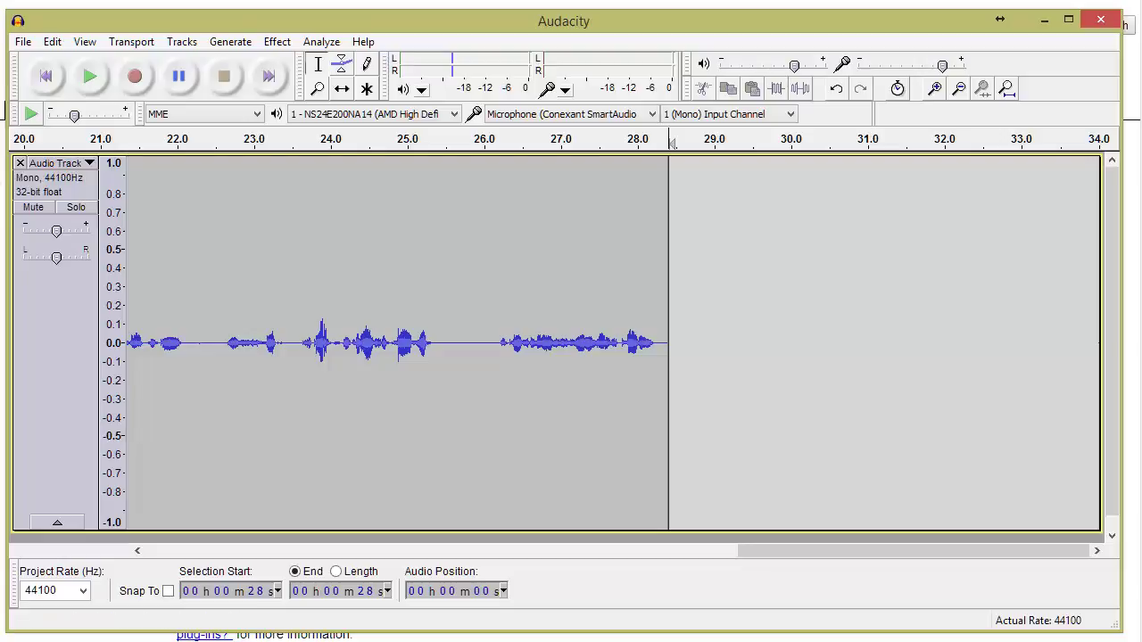
Select the silence from the track's start to about 1.1 seconds, preview it and delete it
left_click(49, 79)
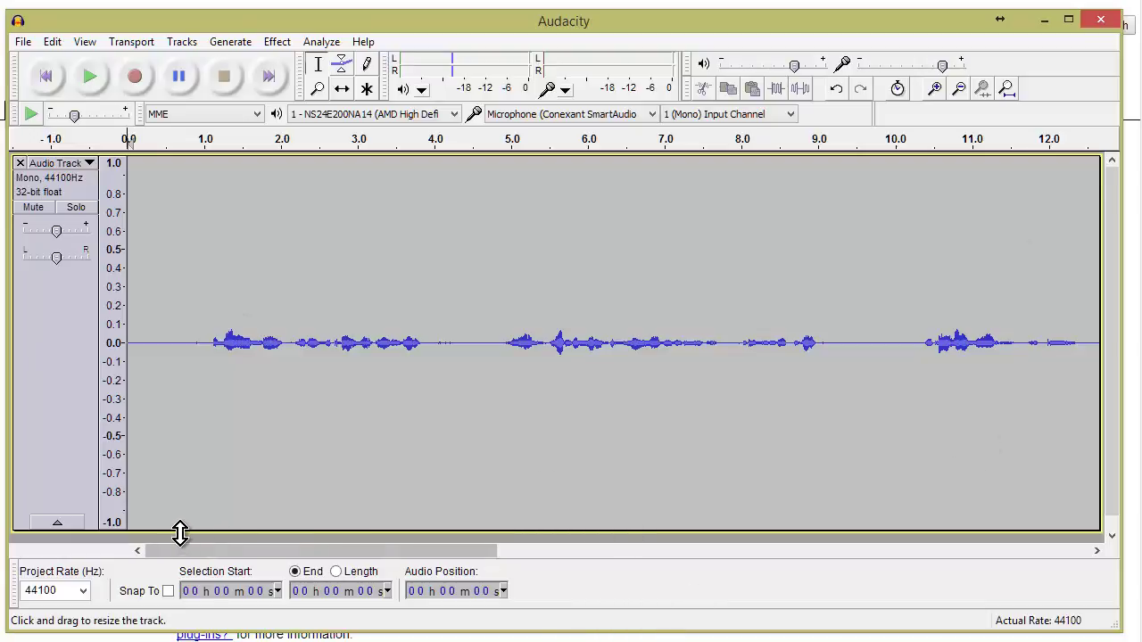
left_click_drag(187, 560, 98, 571)
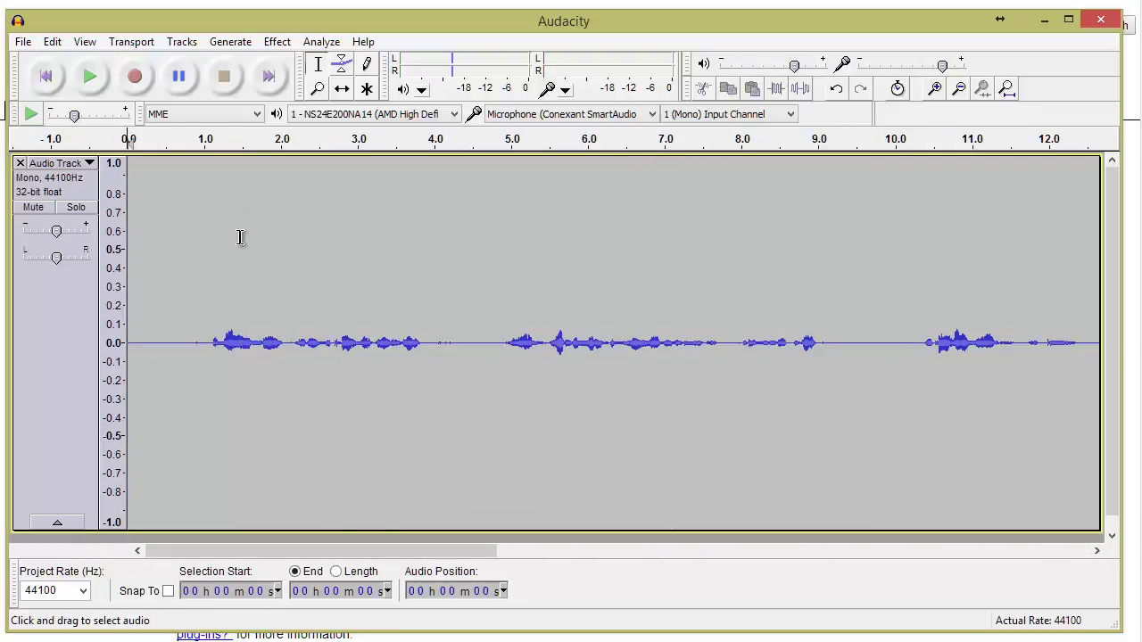
left_click(138, 169)
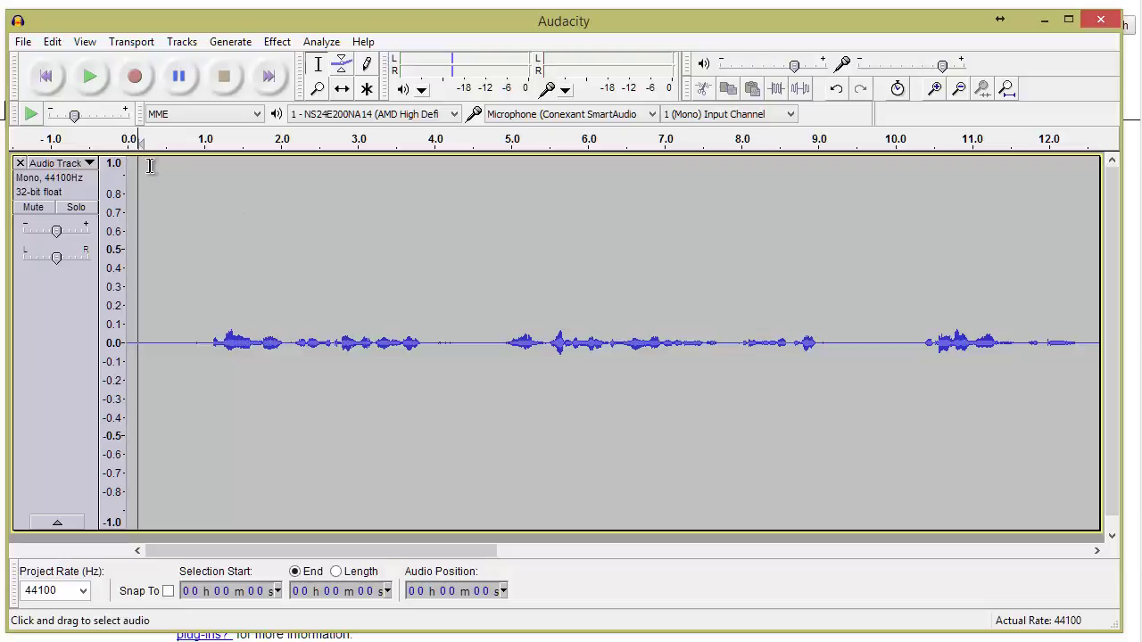
left_click(52, 80)
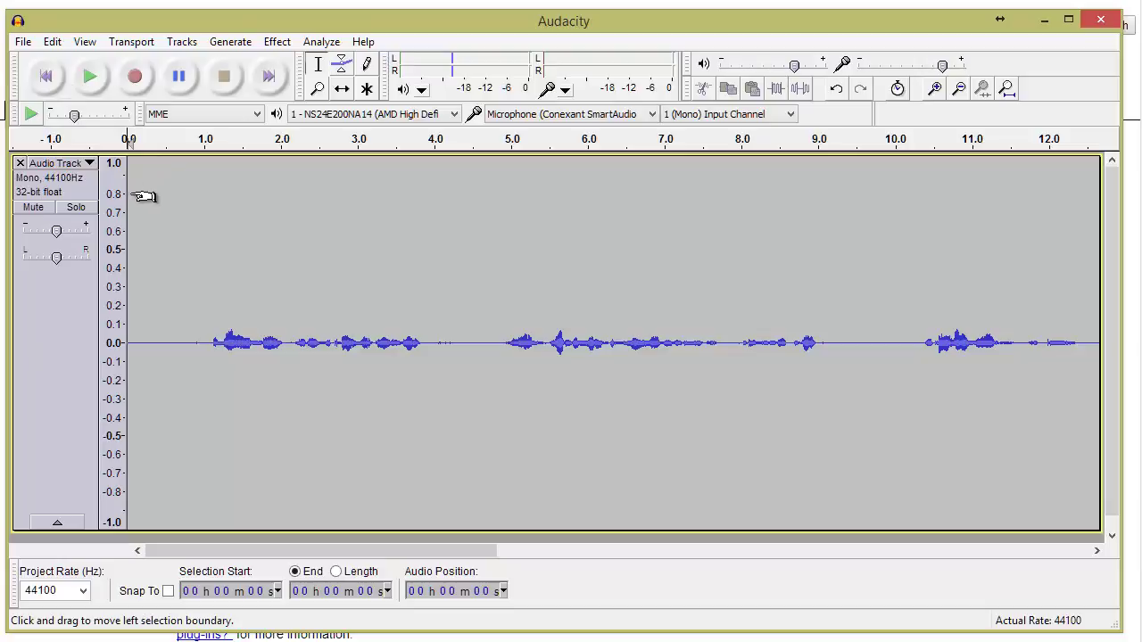
left_click_drag(143, 196, 223, 223)
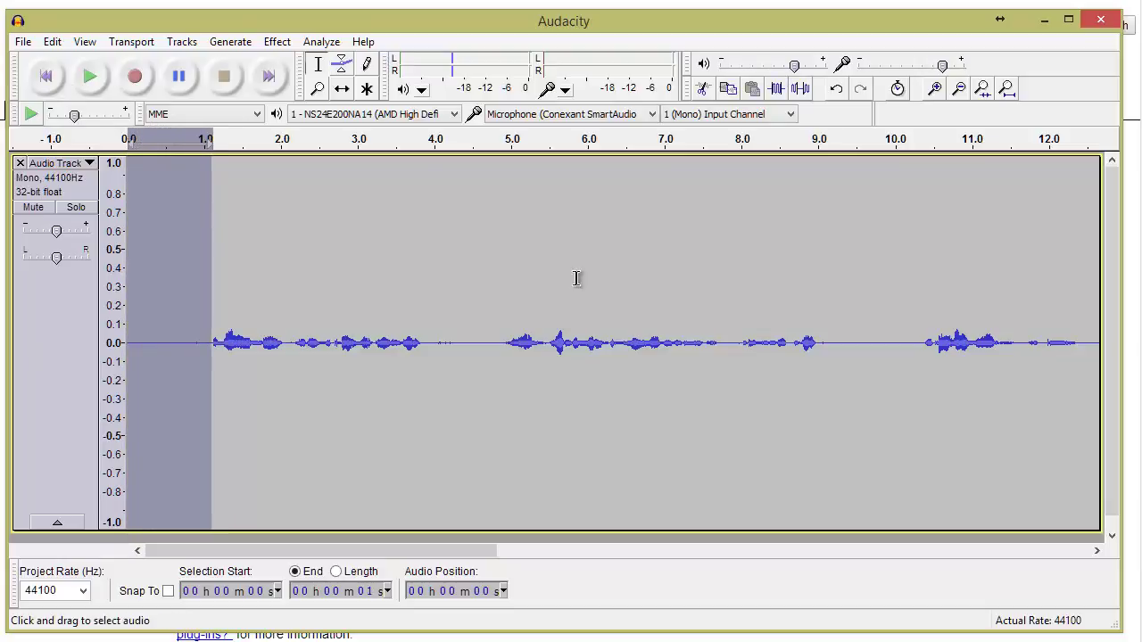
left_click(89, 79)
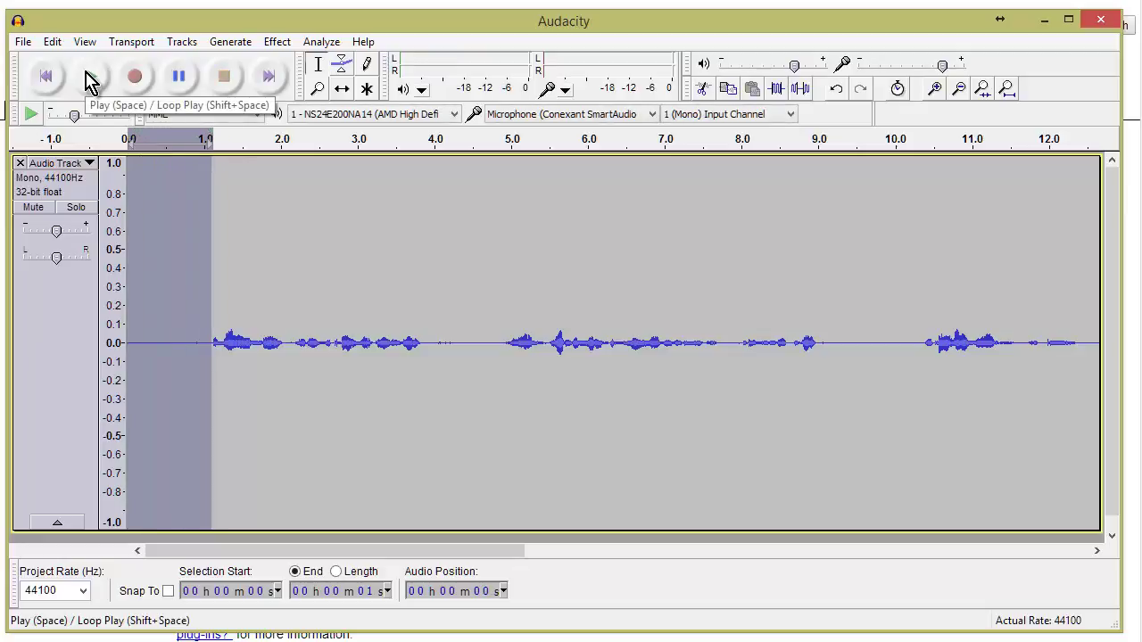
key("Delete")
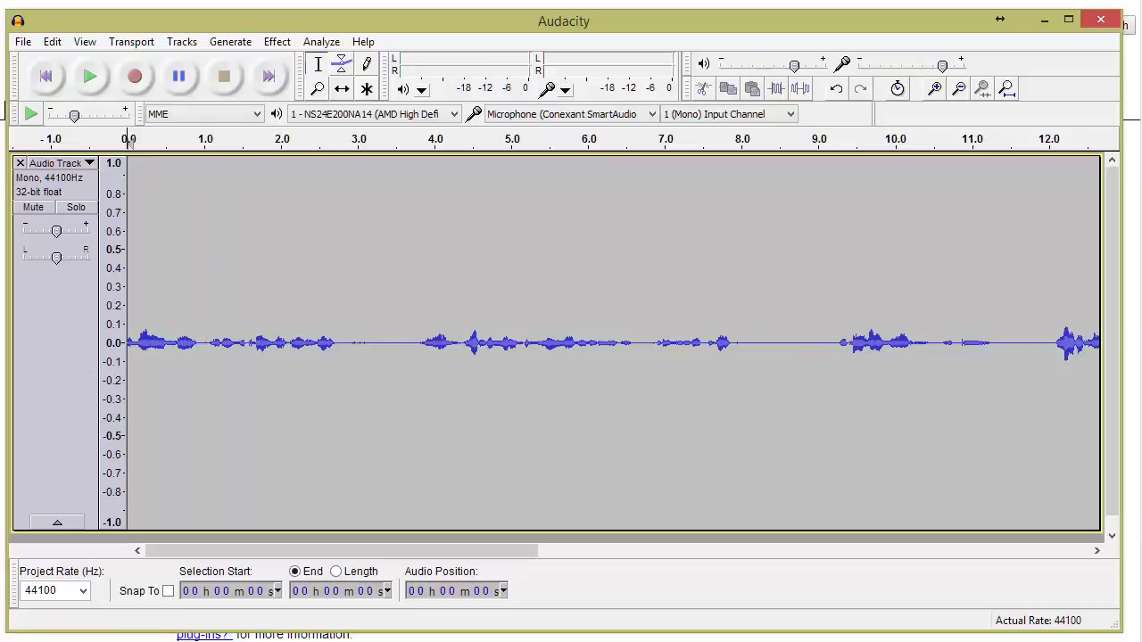
Select the silent gap from about 2.7 to 3.8 seconds, preview it and delete it
left_click(325, 163)
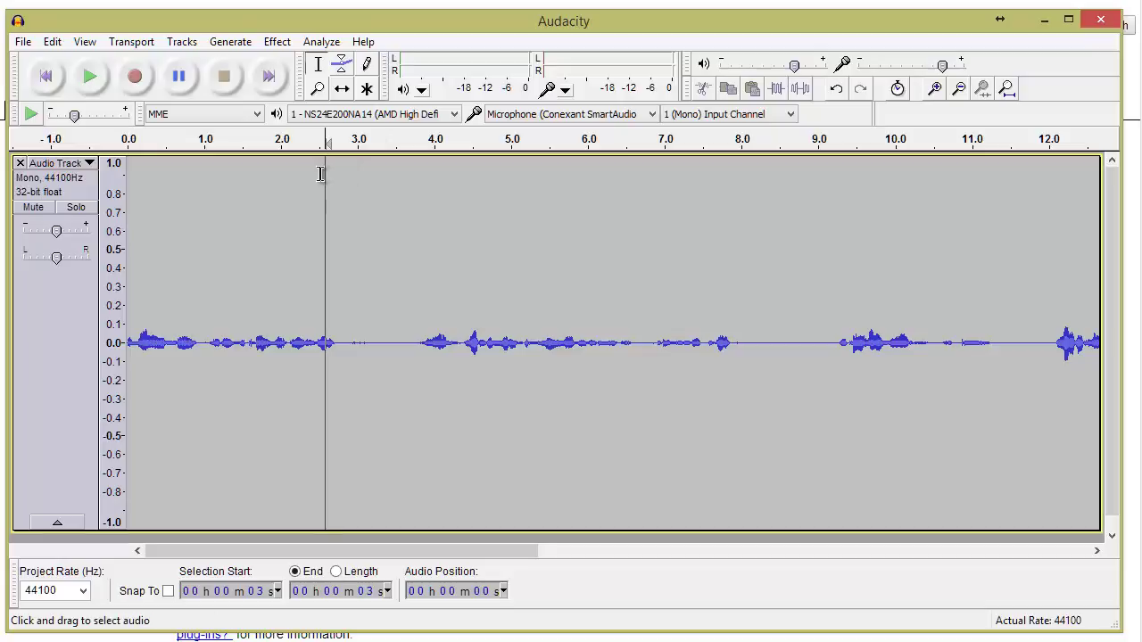
left_click_drag(326, 176, 419, 210)
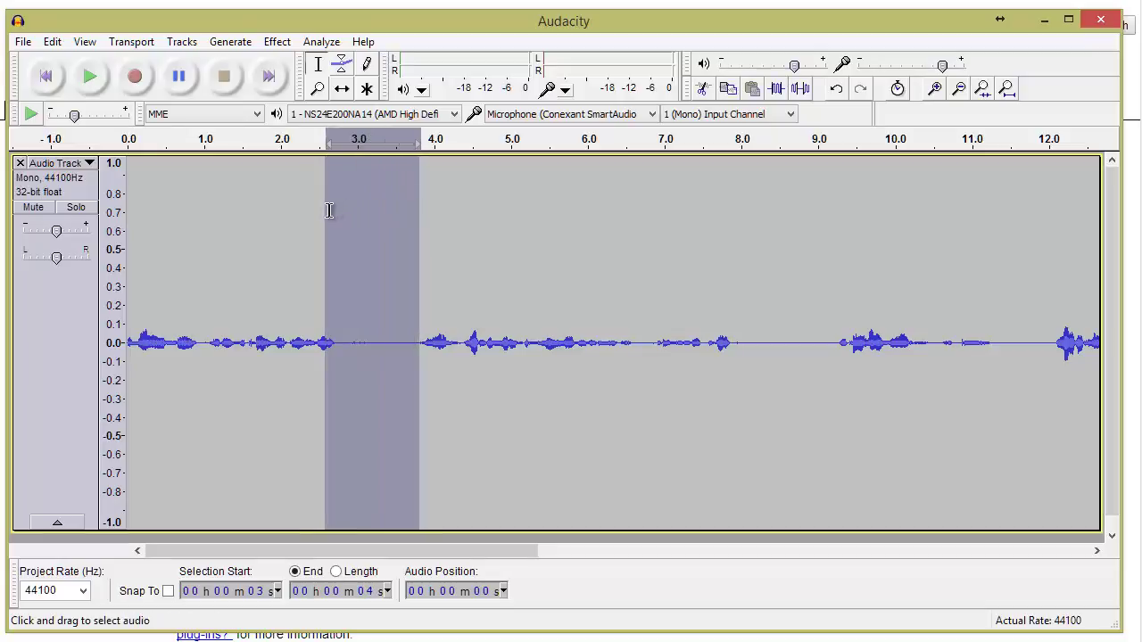
left_click_drag(337, 214, 349, 217)
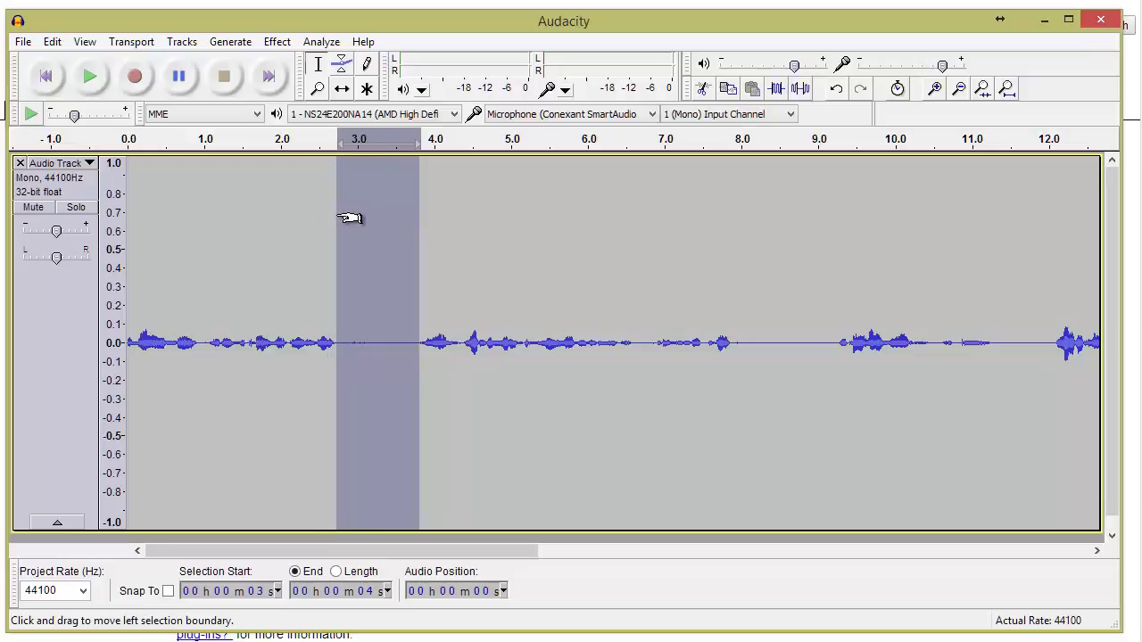
left_click(92, 79)
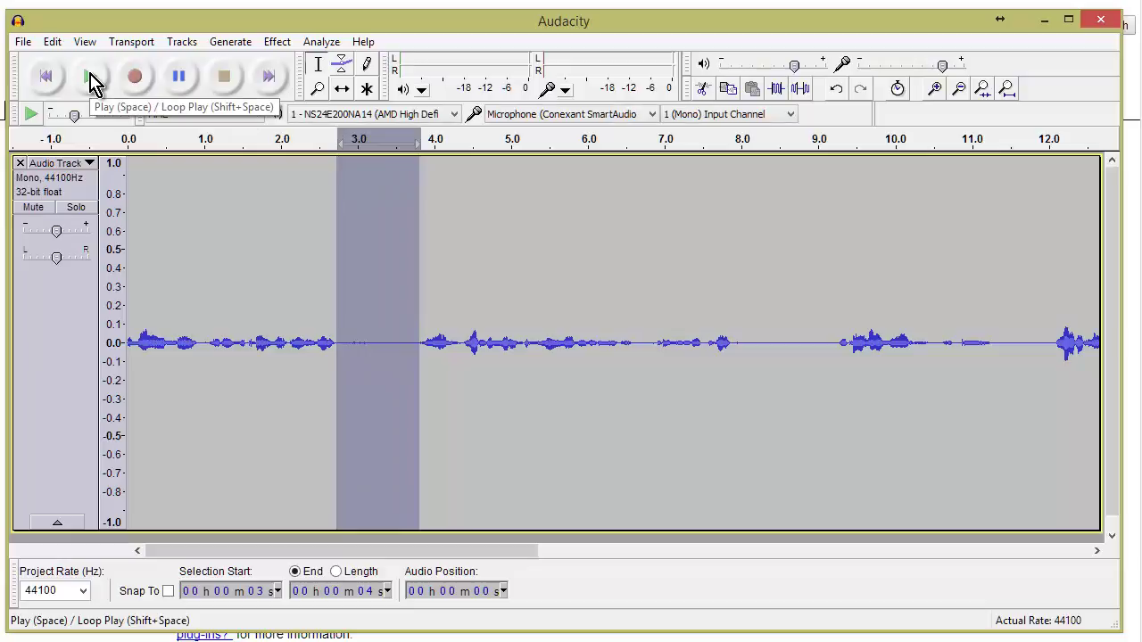
key("Delete")
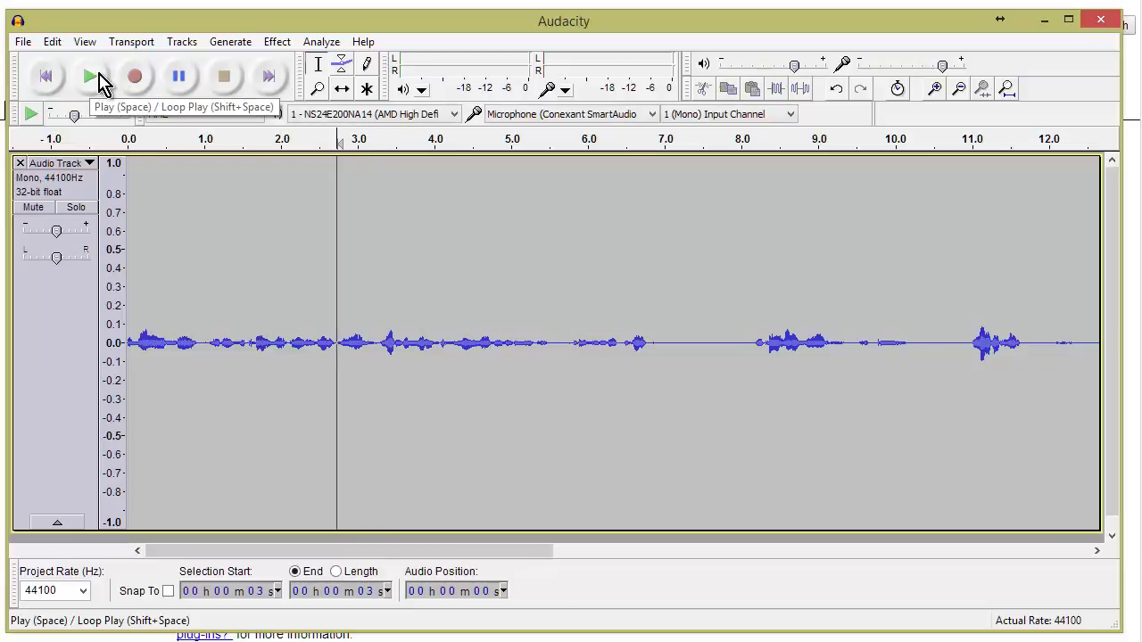
Select the silent gap from about 6.8 to 8.1 seconds, preview it and delete it
left_click(649, 159)
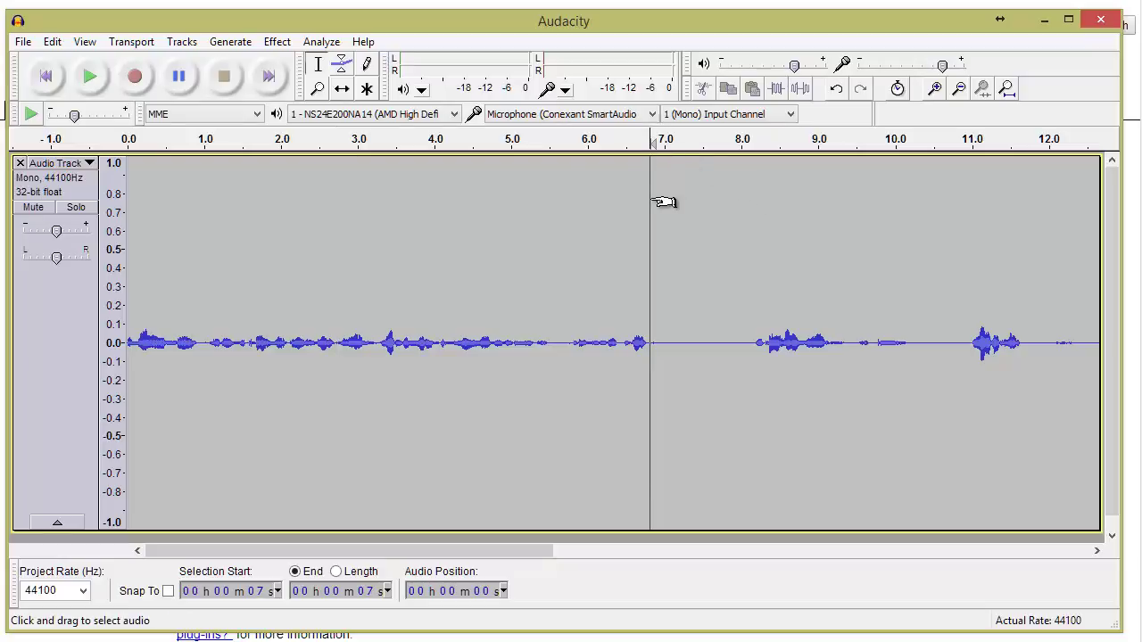
left_click_drag(658, 202, 753, 232)
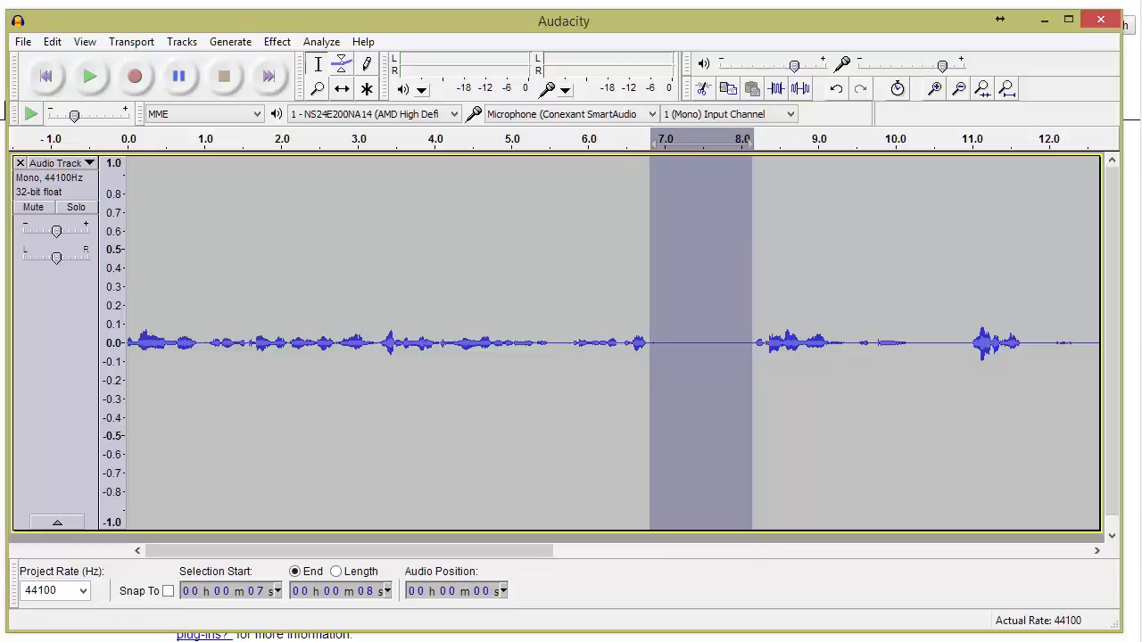
left_click(89, 79)
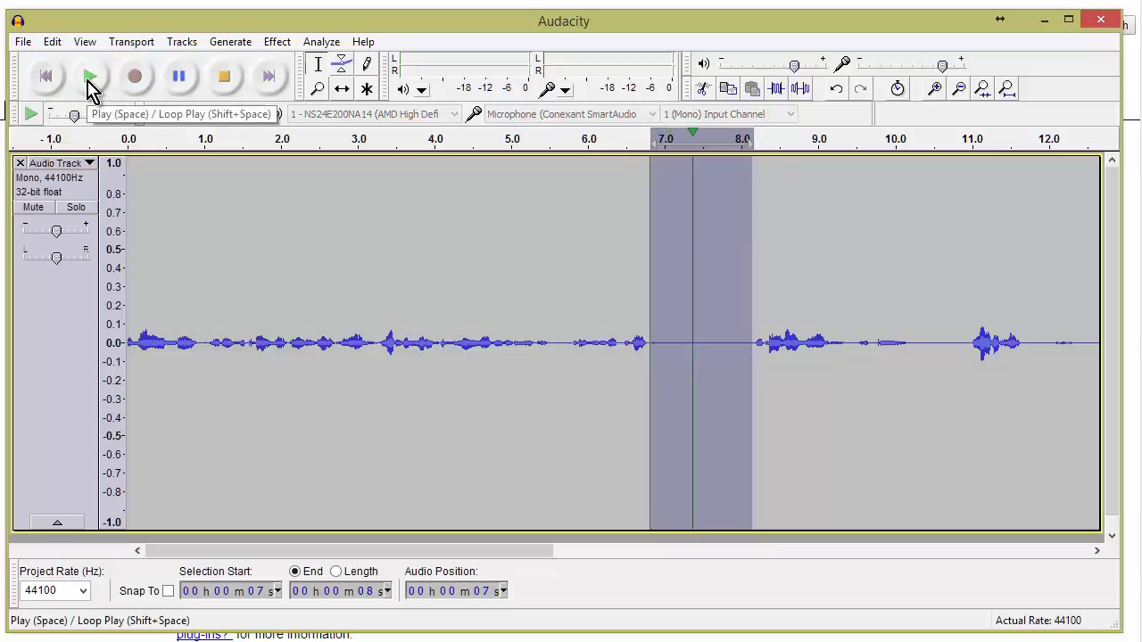
key("Delete")
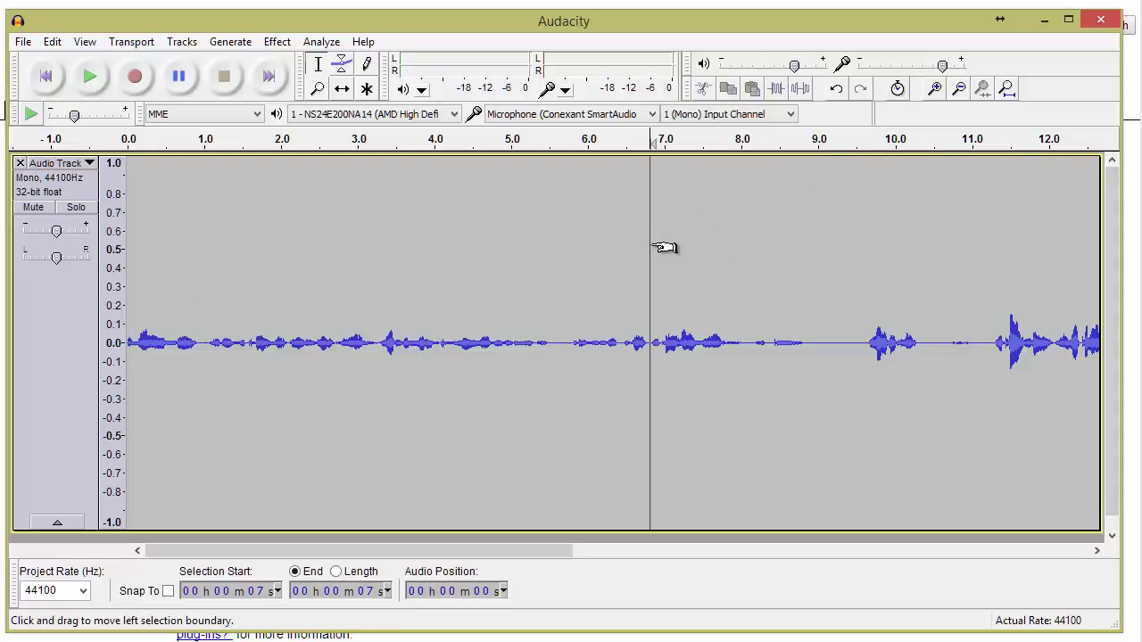
Select the audio from about 6.8 to 7.9 seconds and magnify the waveform around it with the Zoom Tool
left_click_drag(663, 247, 737, 270)
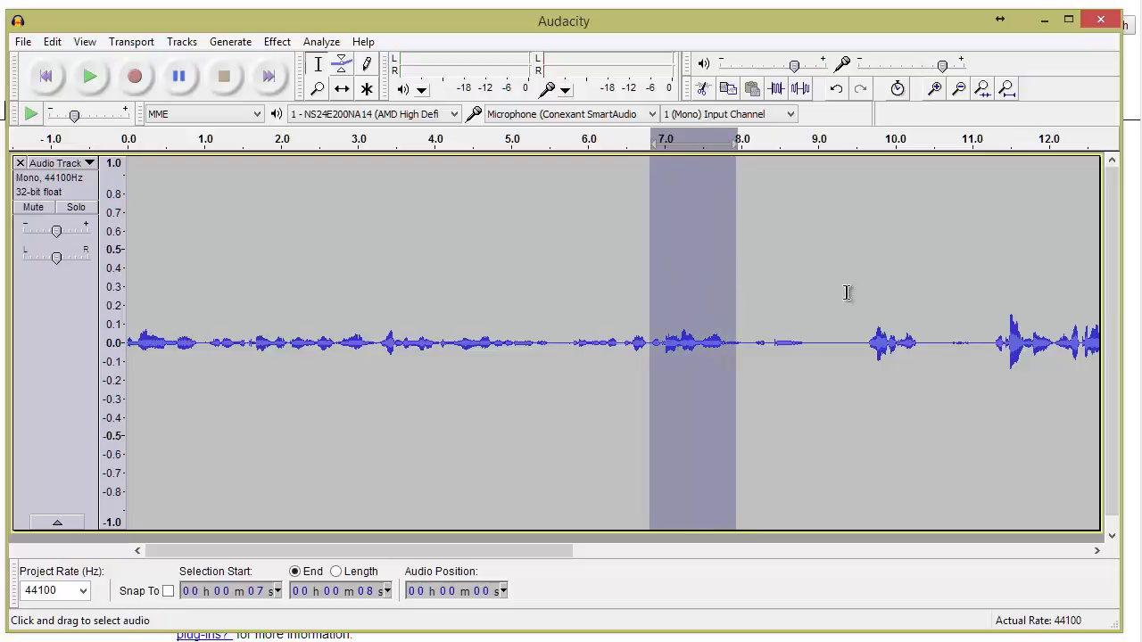
left_click(316, 93)
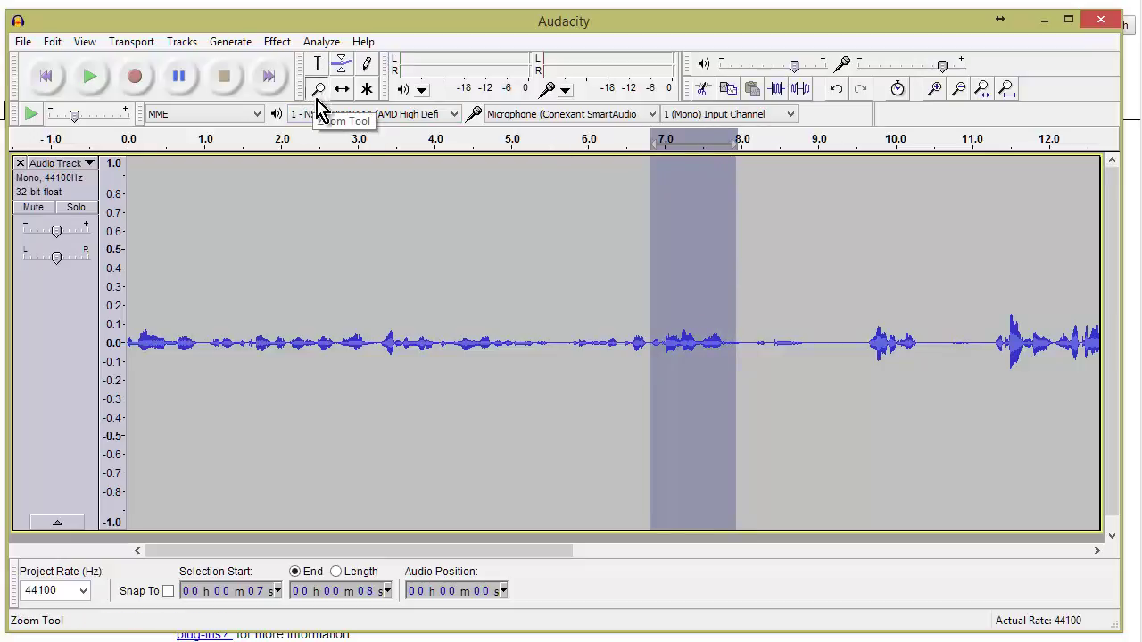
left_click(673, 265)
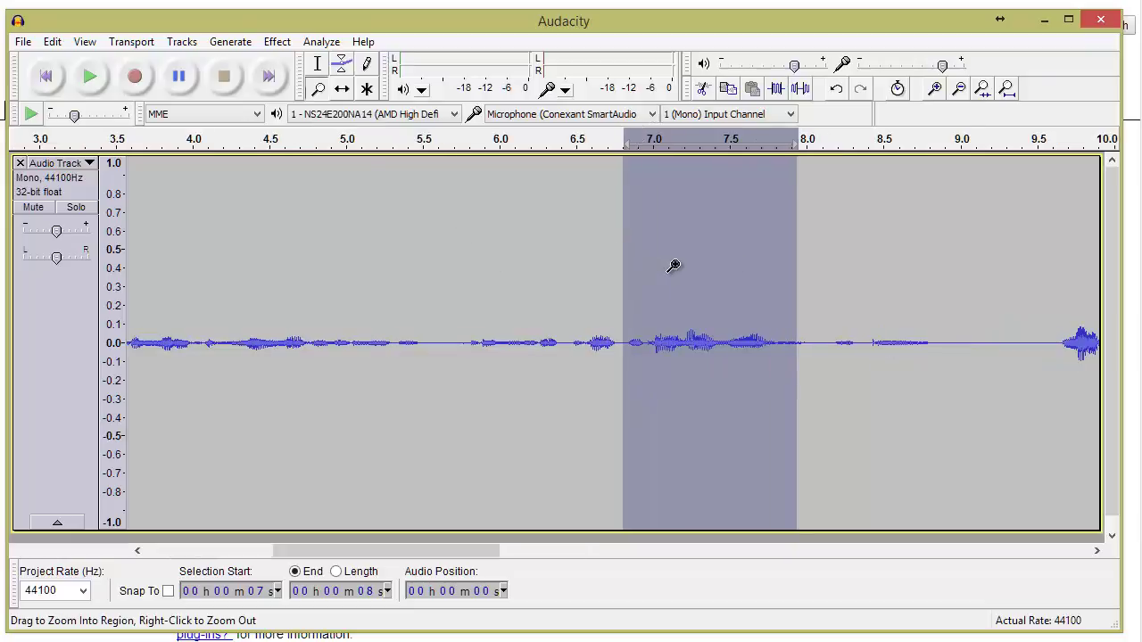
Magnify the waveform around the selected audio further with the Zoom Tool, zoom back out one level and restore normal zoom
left_click(673, 265)
left_click(674, 266)
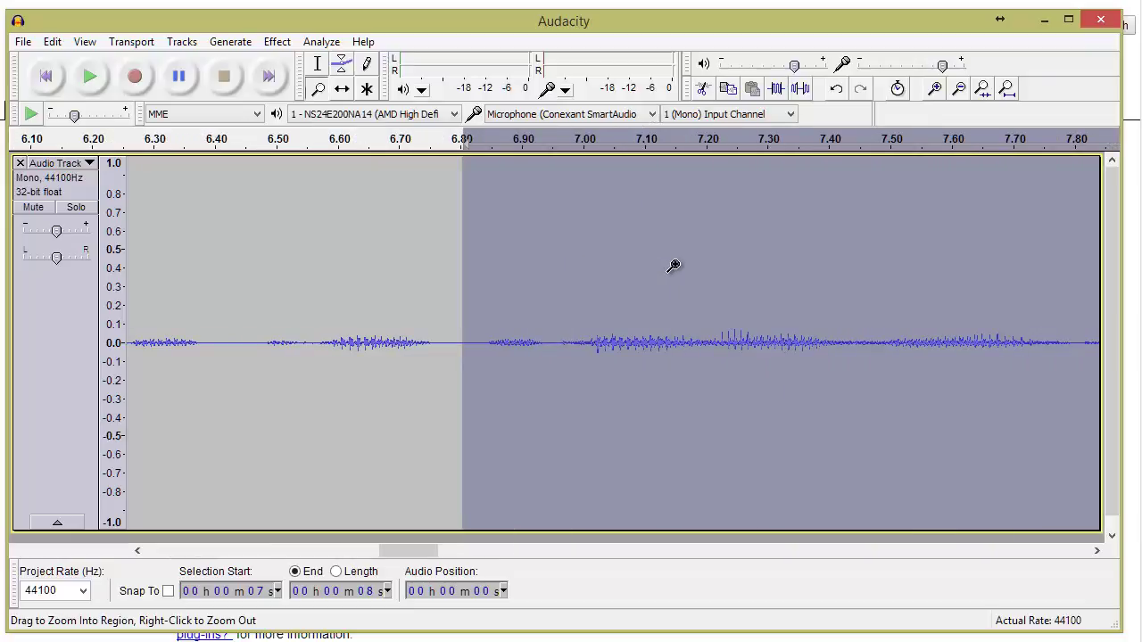
left_click(673, 265)
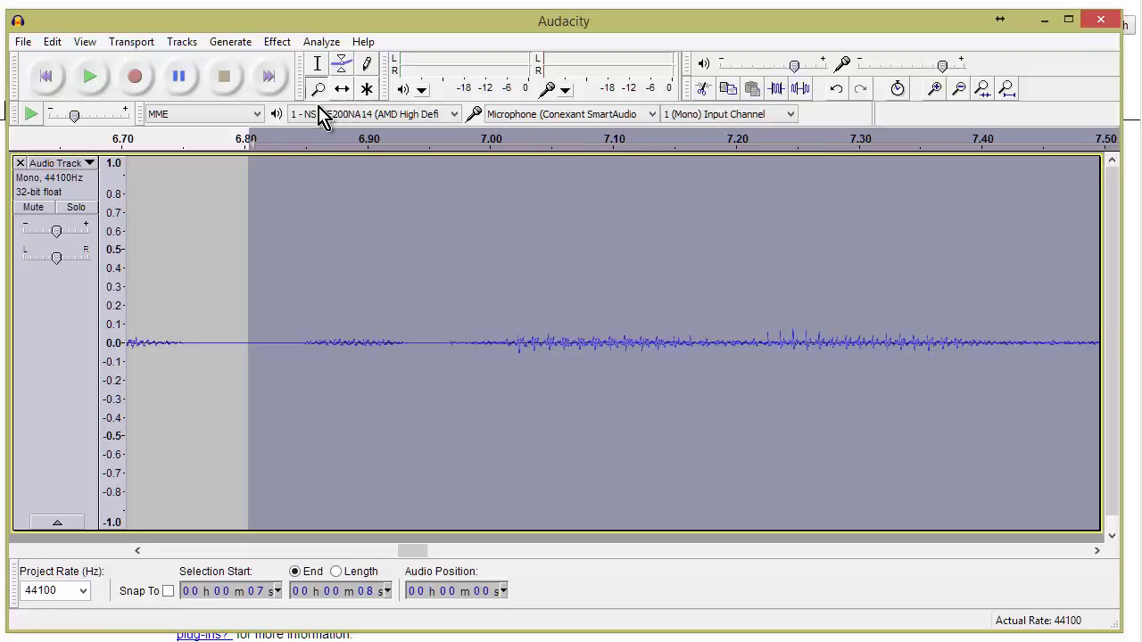
right_click(430, 283)
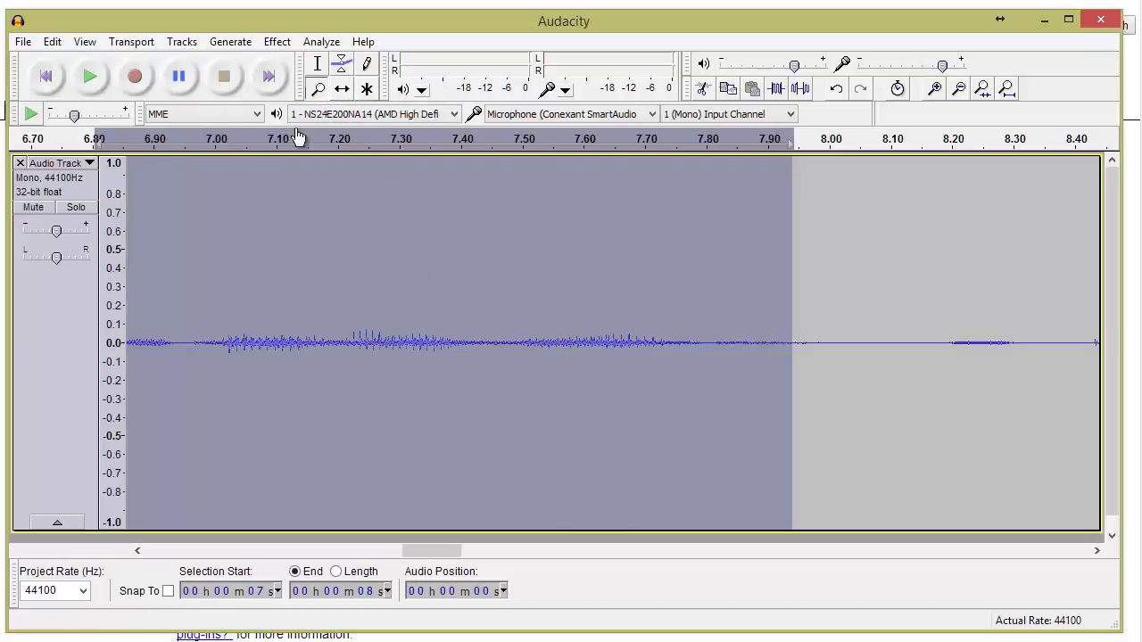
left_click(85, 43)
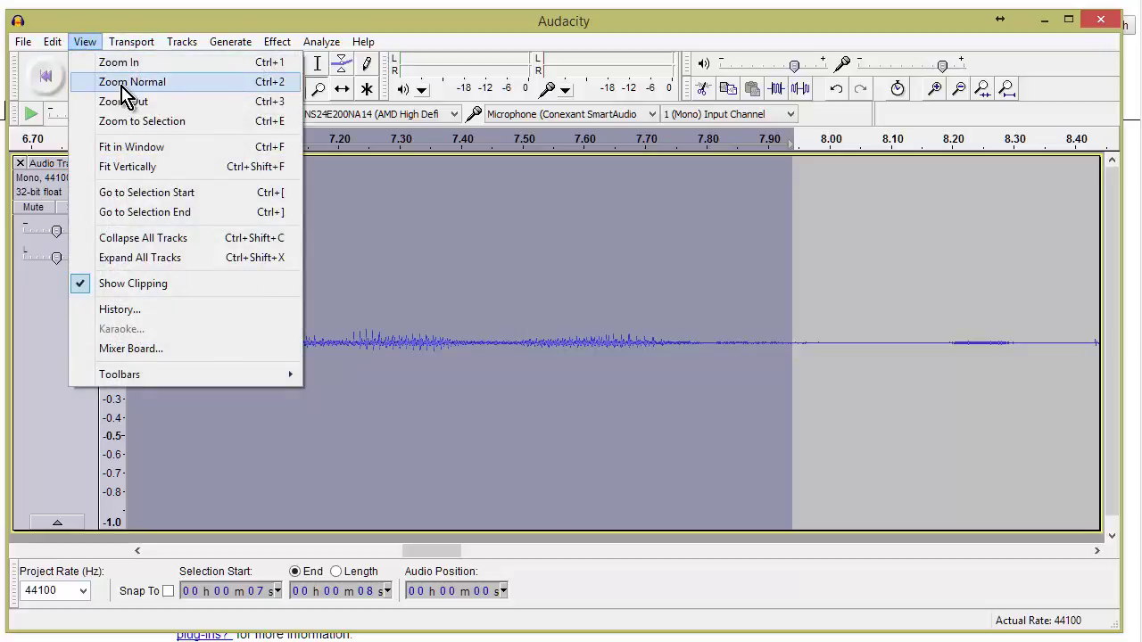
left_click(123, 85)
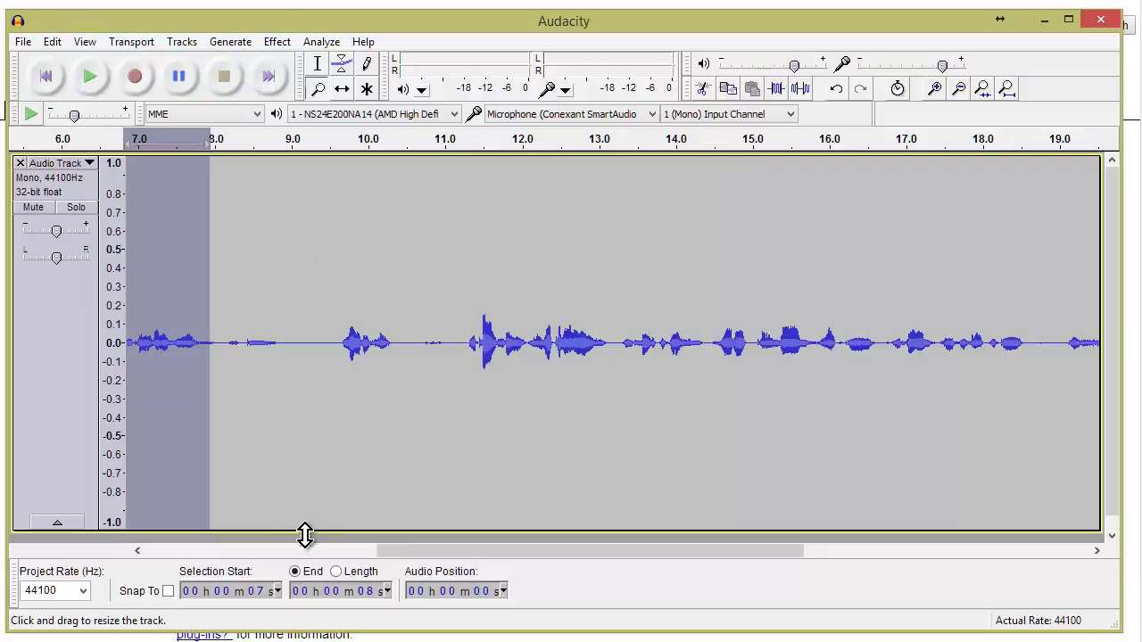
Look through the rest of the track, zoom out to show the whole recording and magnify the waveform again
left_click(814, 552)
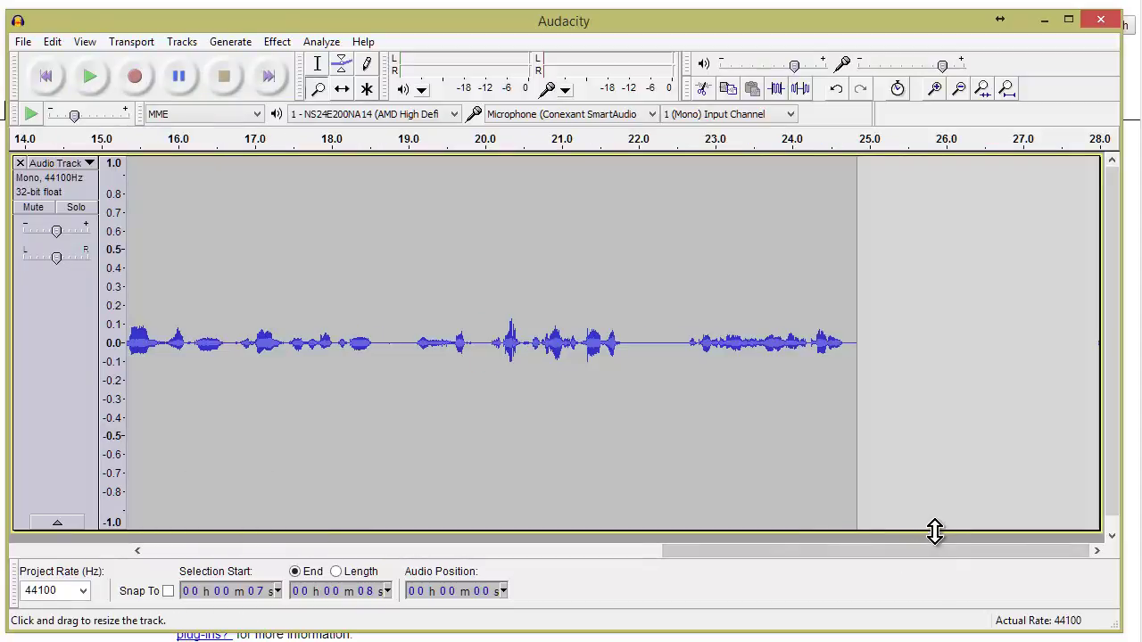
left_click_drag(943, 566, 529, 629)
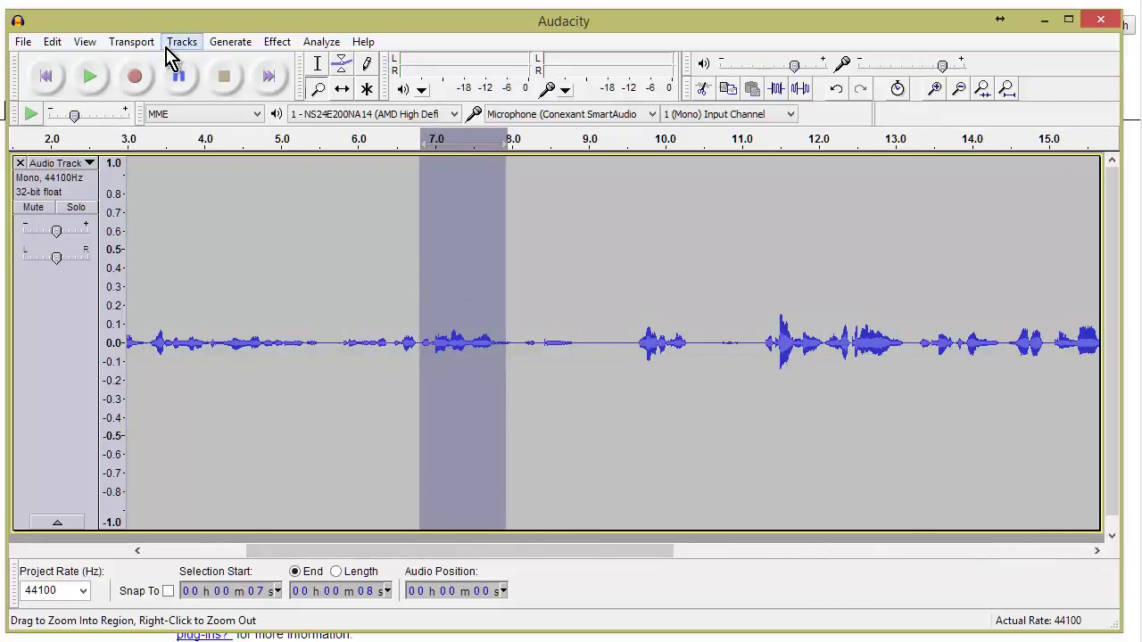
left_click(86, 44)
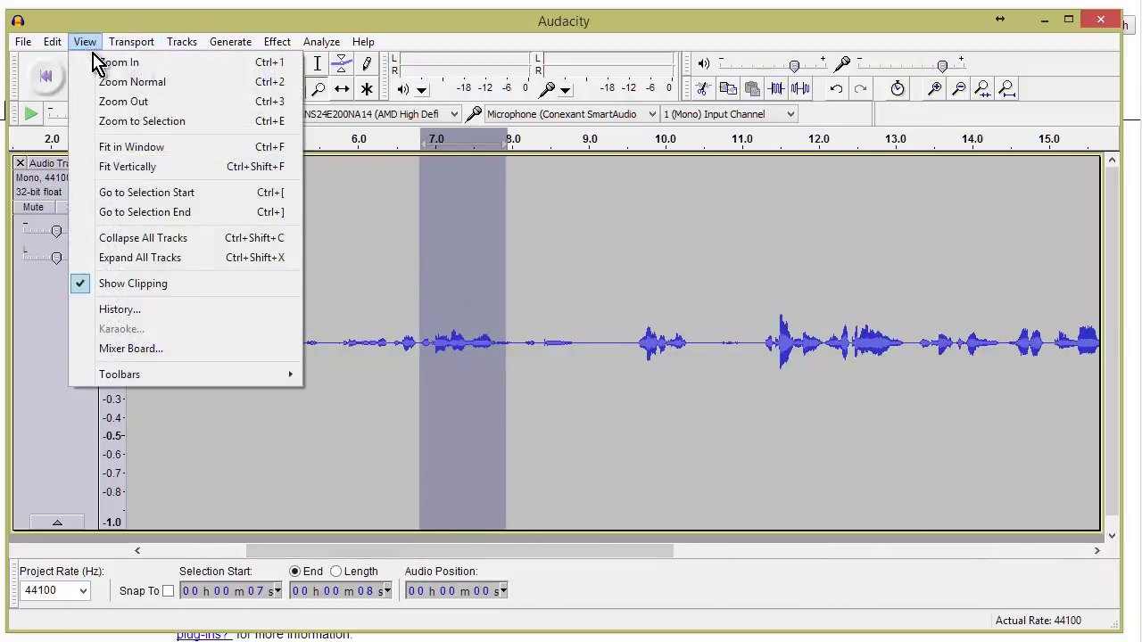
left_click(242, 104)
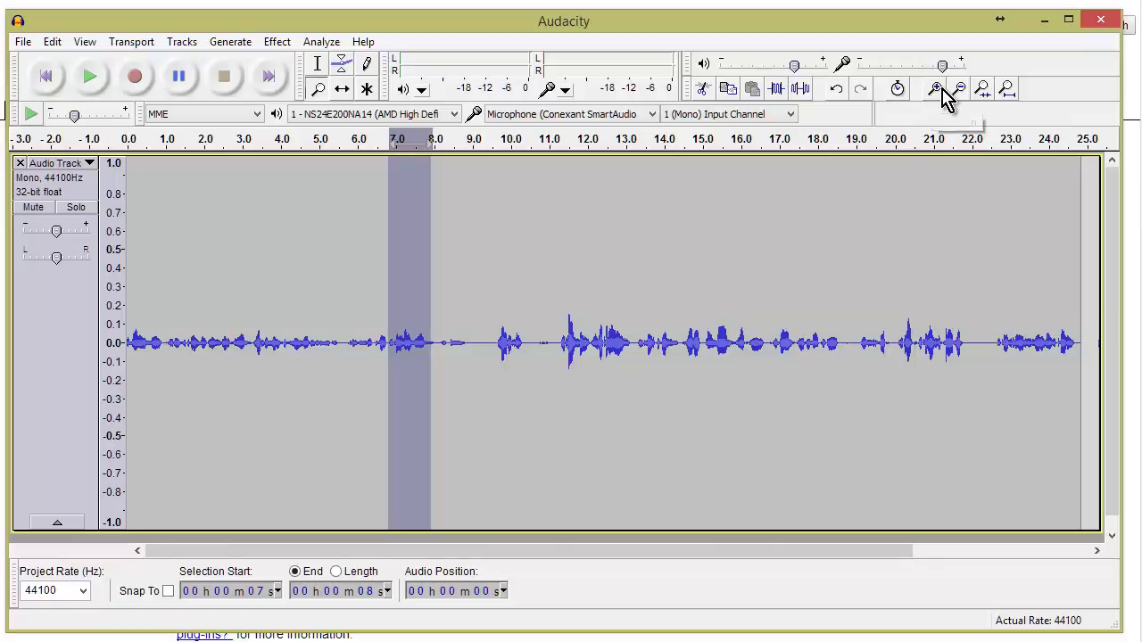
left_click(619, 432)
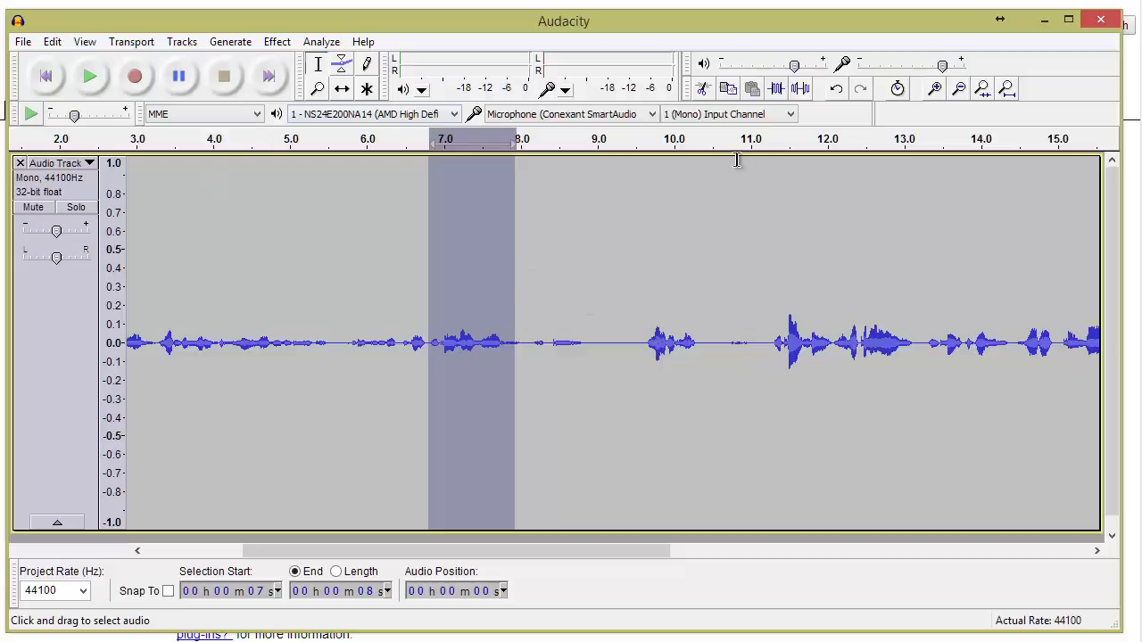
Select the silent gap from about 8.8 to 9.5 seconds with the Selection Tool and play it
left_click(574, 172)
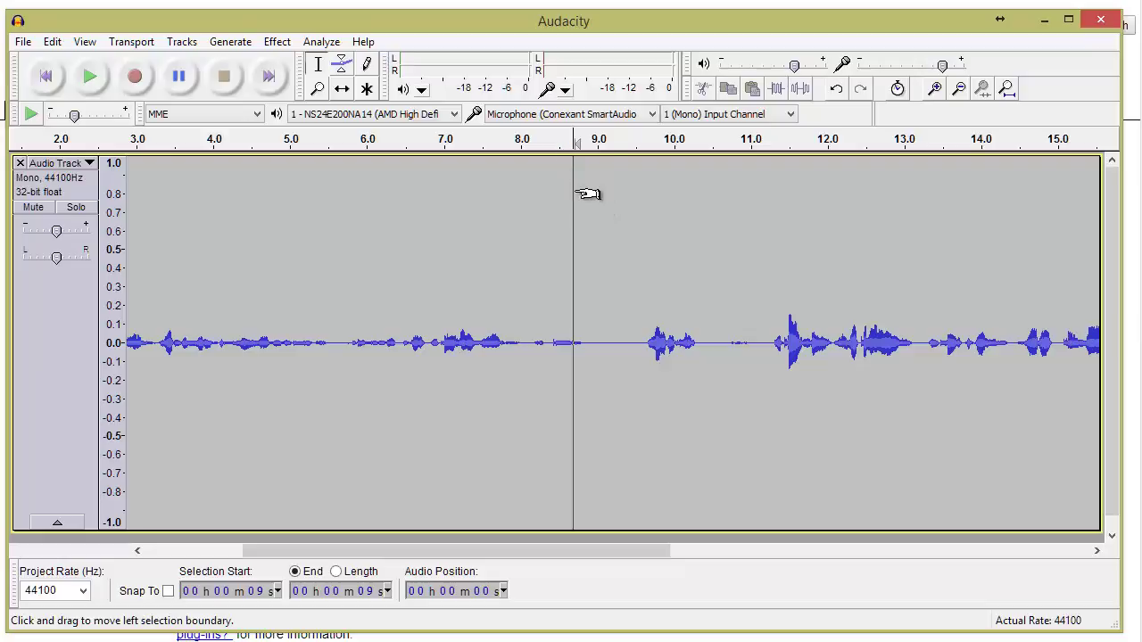
left_click_drag(586, 197, 587, 242)
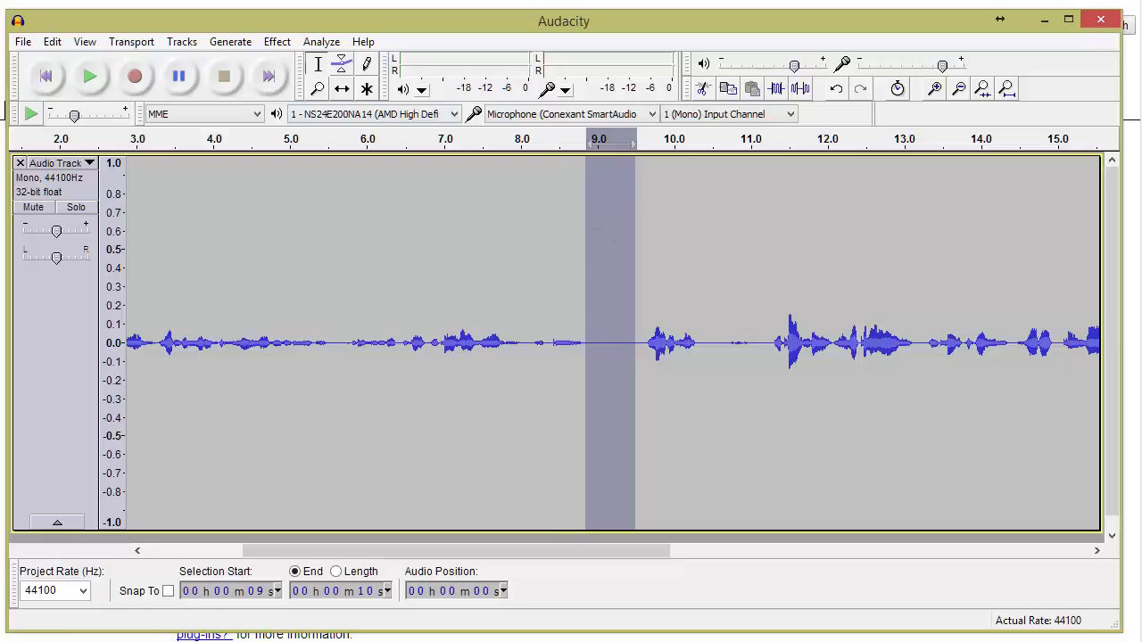
left_click(93, 78)
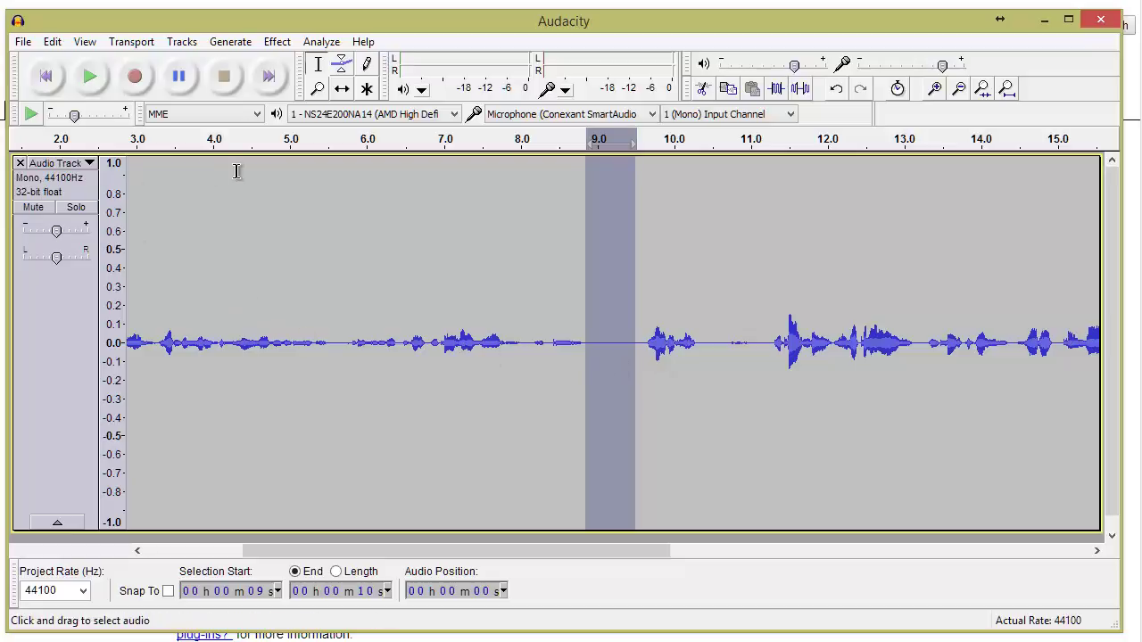
Select the audio from about 3.1 to 5.0 seconds and open the Amplify effect for it
left_click(147, 164)
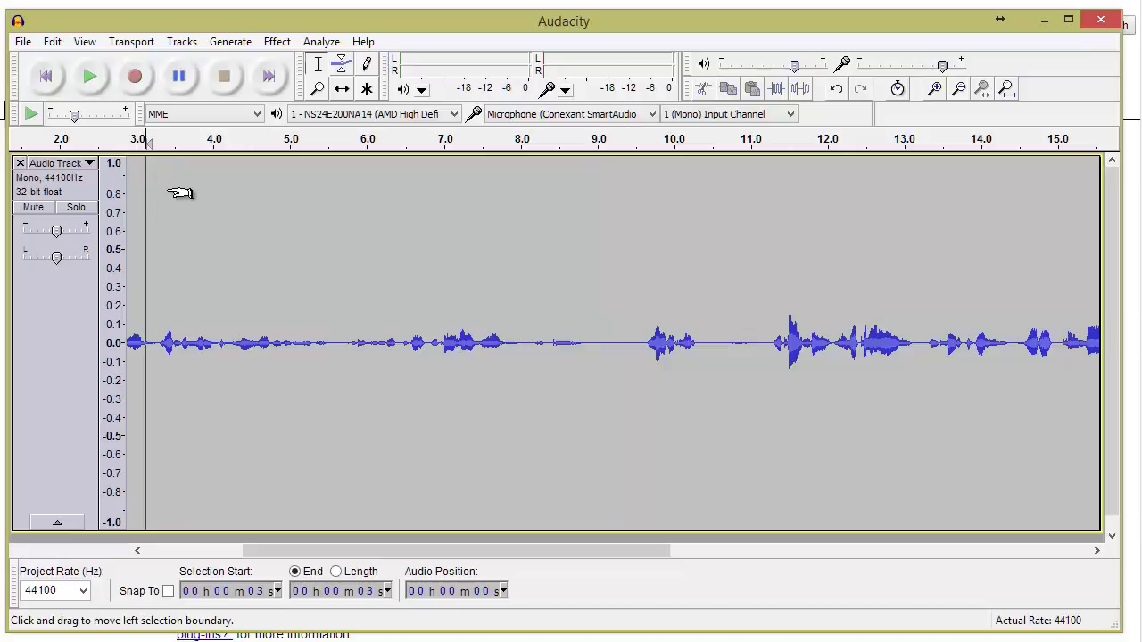
left_click_drag(169, 188, 316, 229)
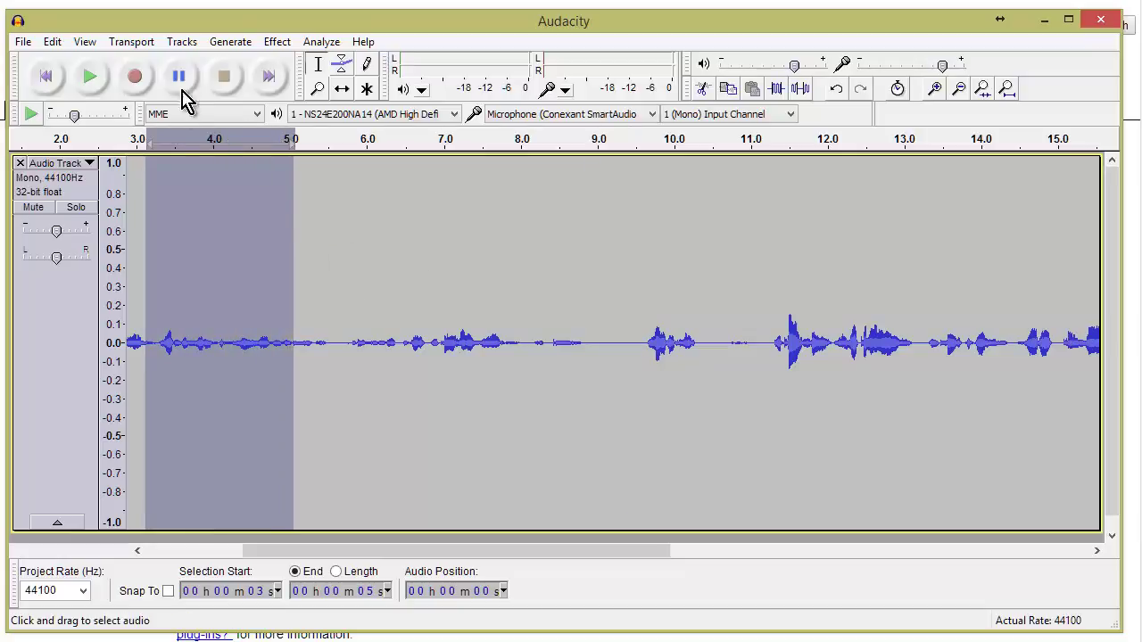
left_click(277, 44)
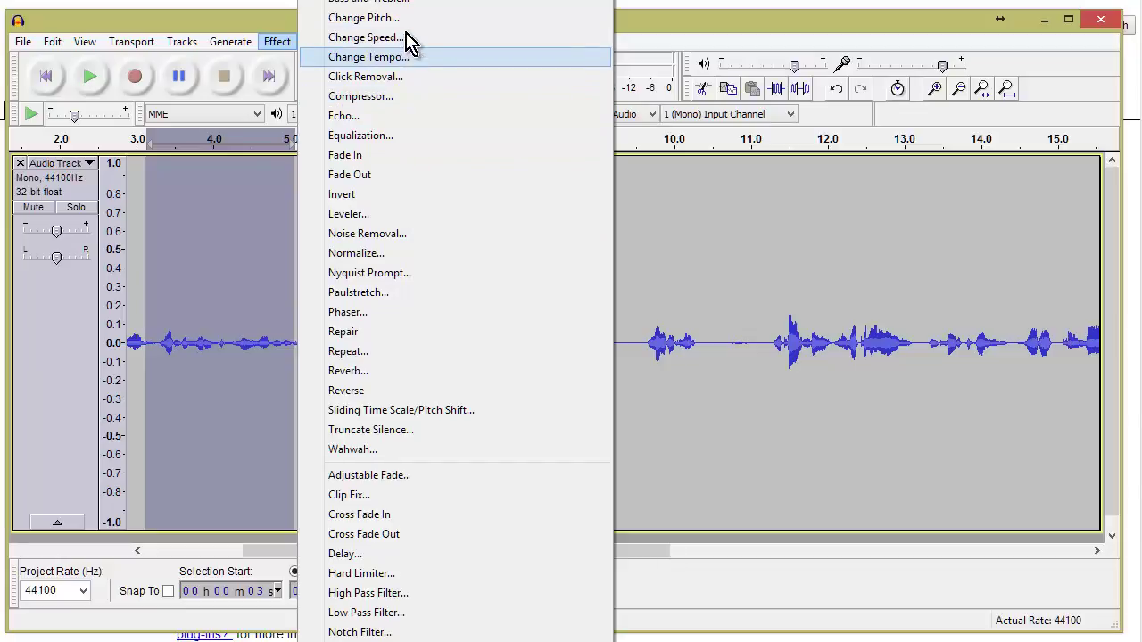
left_click(356, 2)
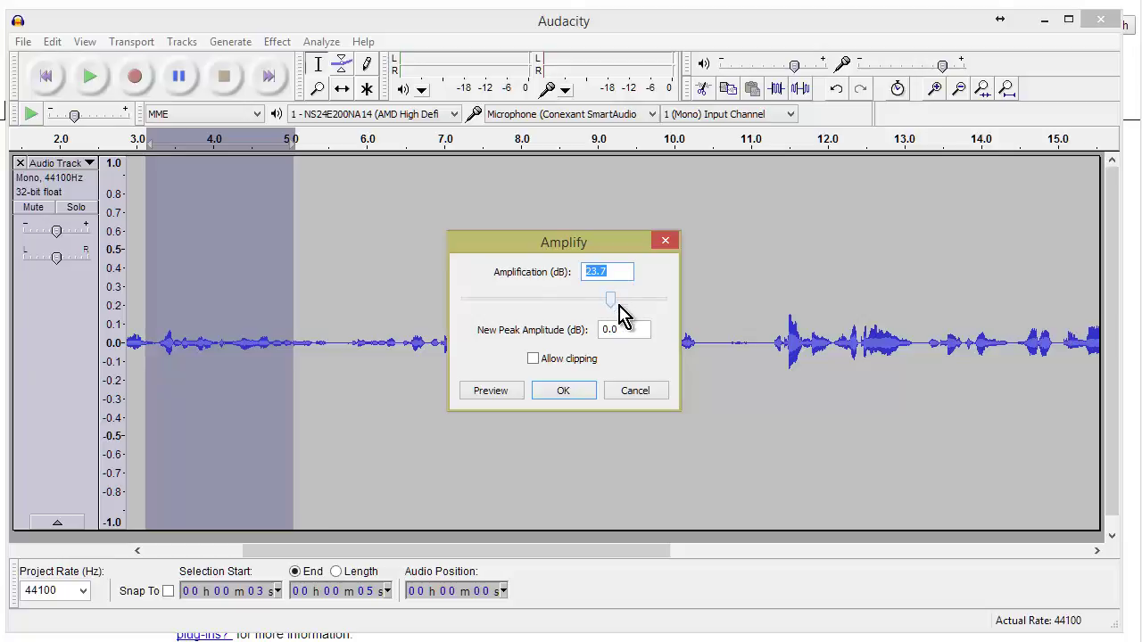
Preview the selected audio with 31.4 dB of amplification, dismiss the effect without applying it and play the selection
left_click_drag(611, 298, 541, 321)
left_click_drag(513, 310, 627, 315)
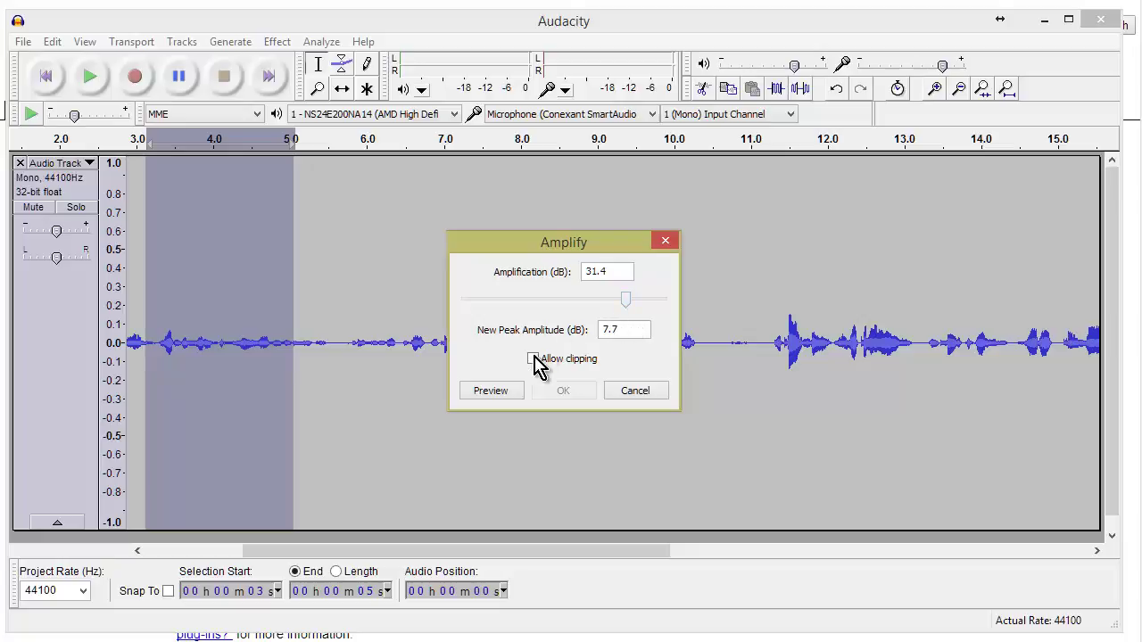
left_click(494, 393)
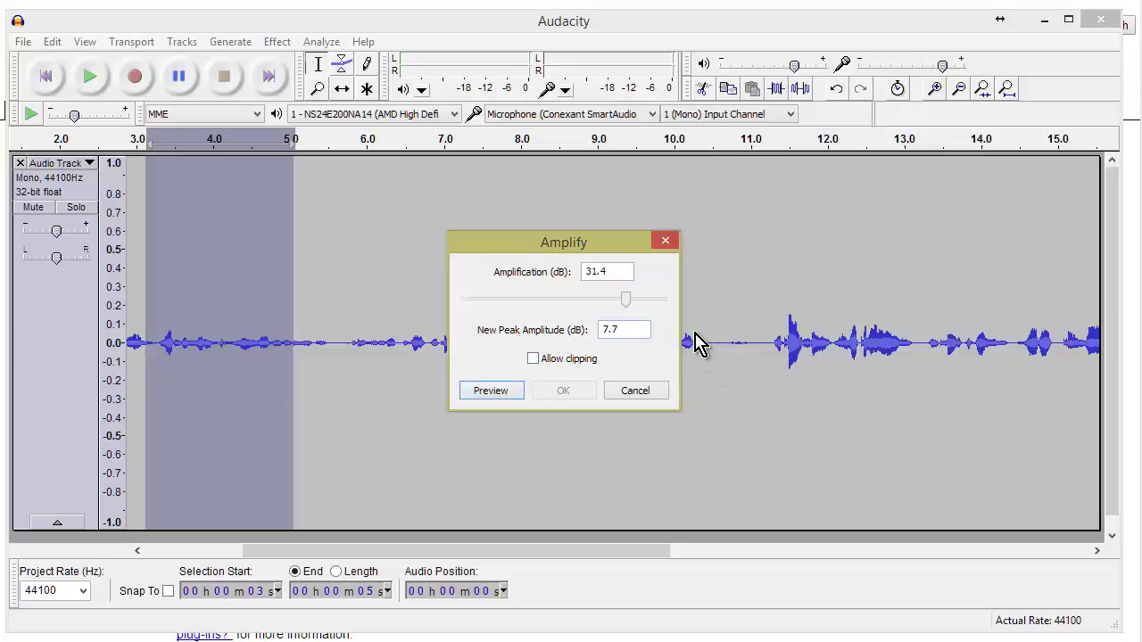
key("Escape")
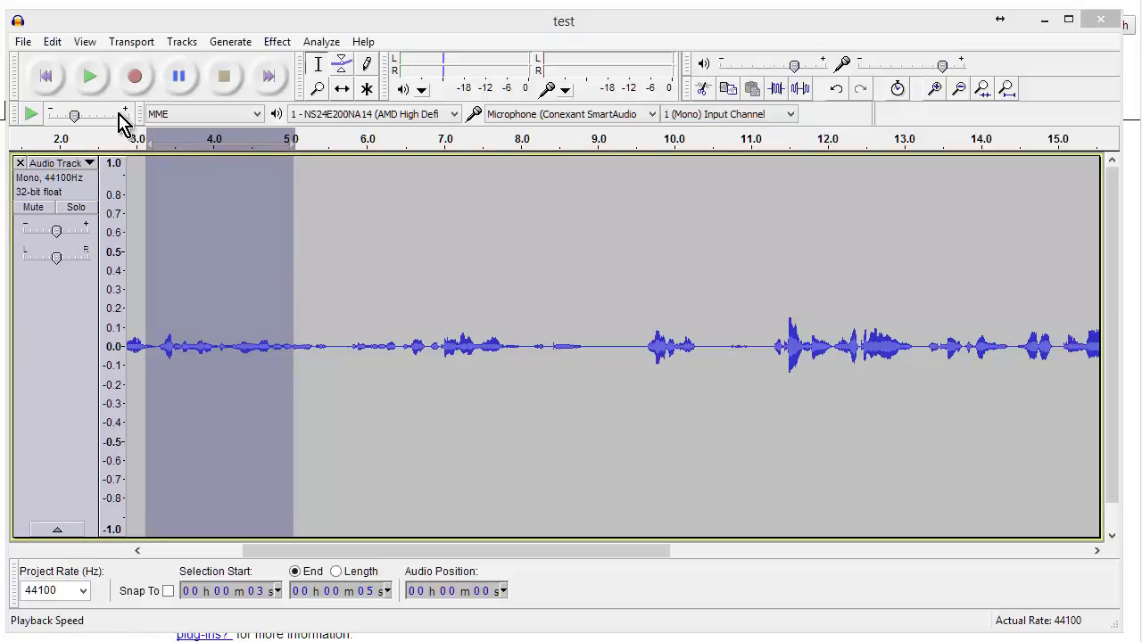
left_click(96, 82)
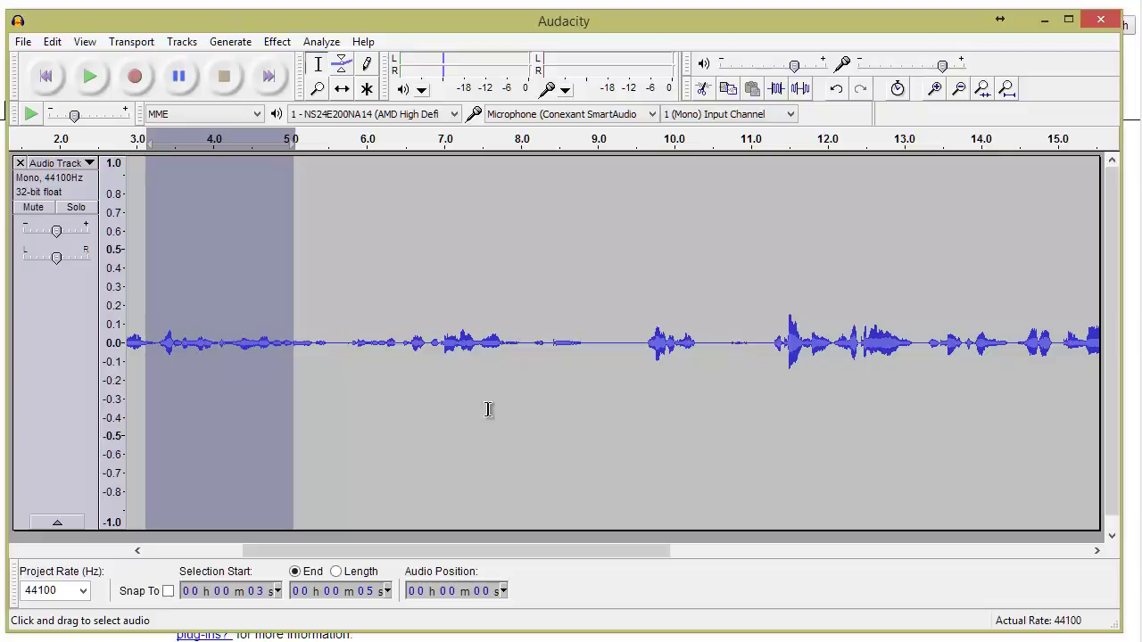
Save the recording as an Audacity project named test in the audioproj folder
left_click(23, 43)
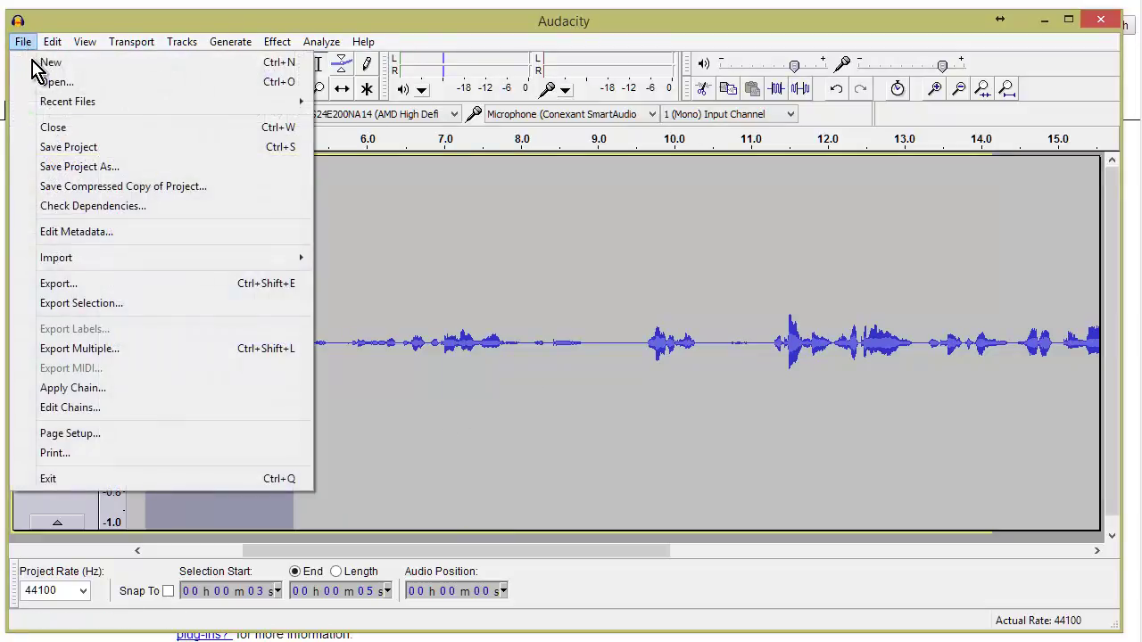
left_click(79, 167)
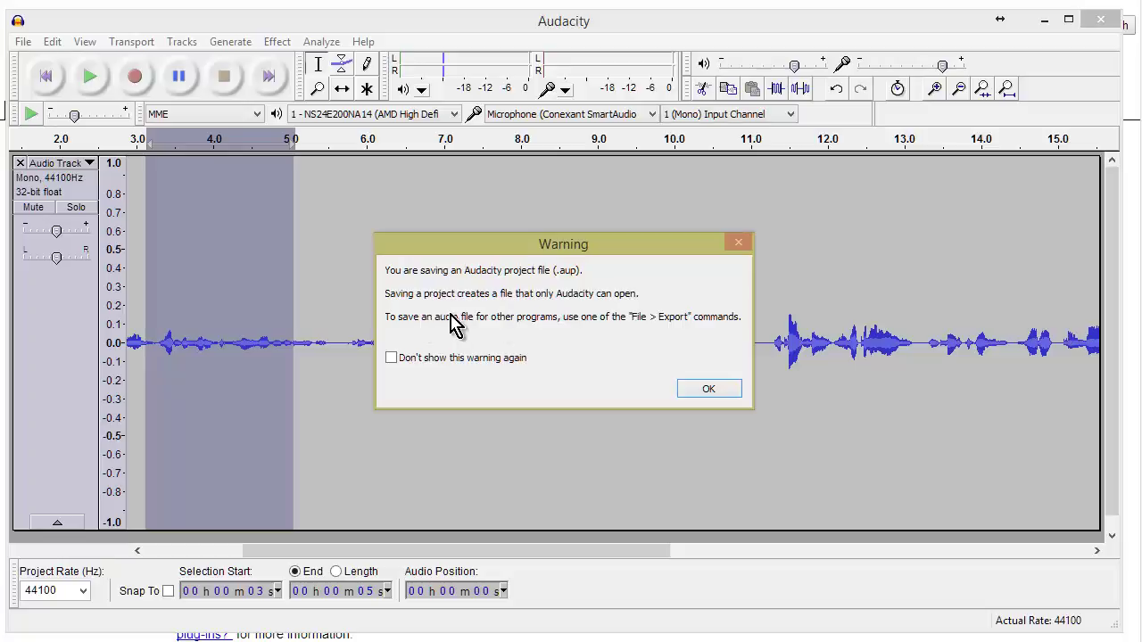
left_click(709, 391)
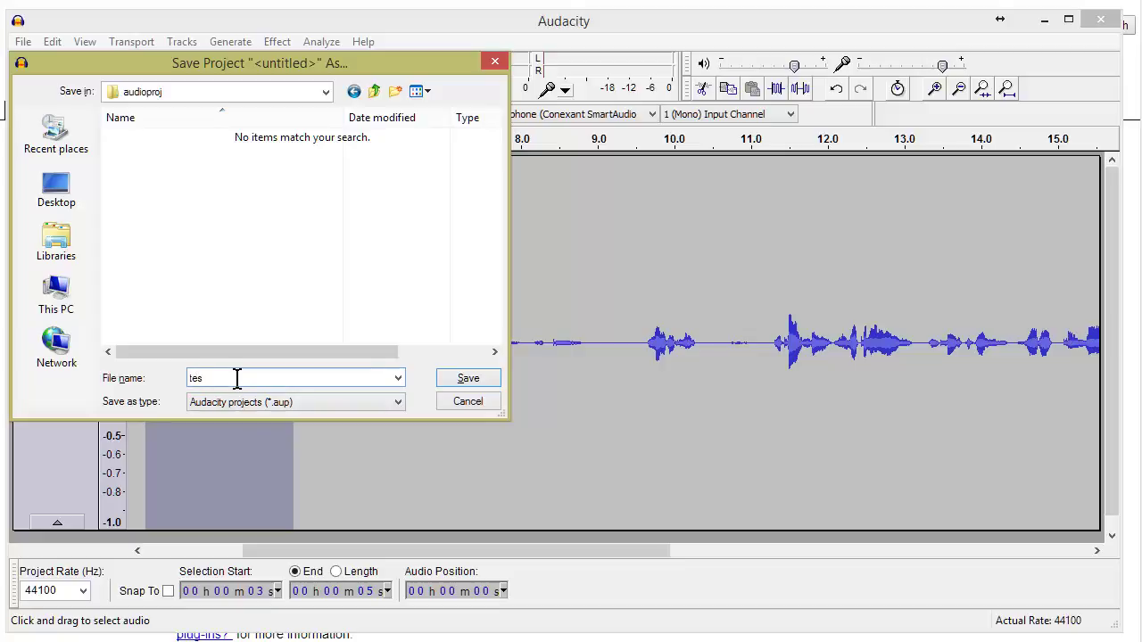
key("Return")
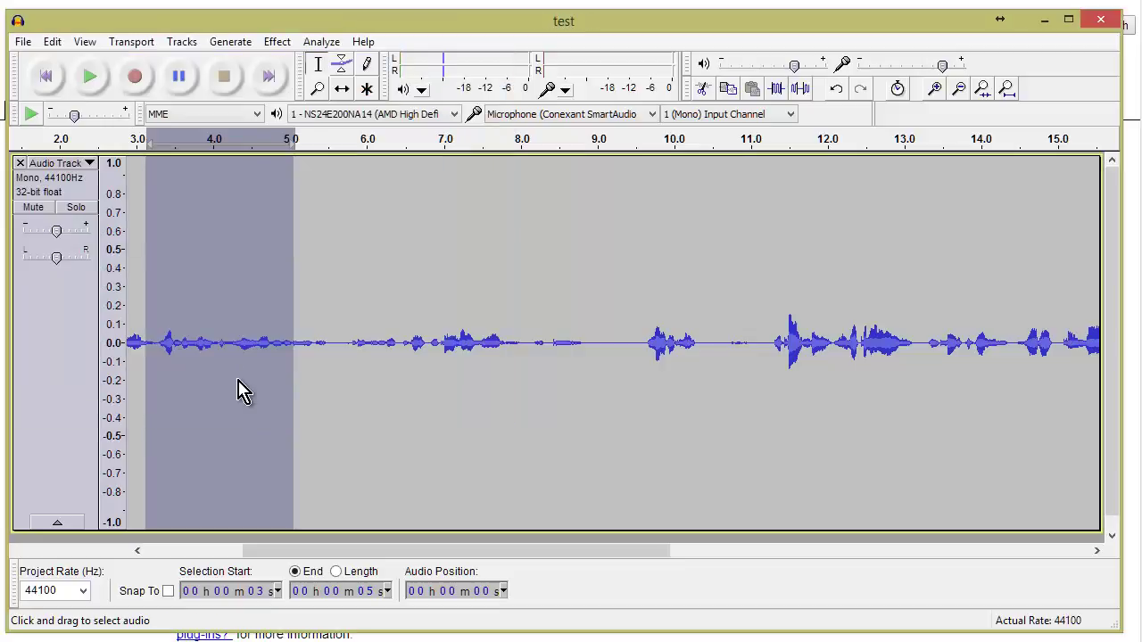